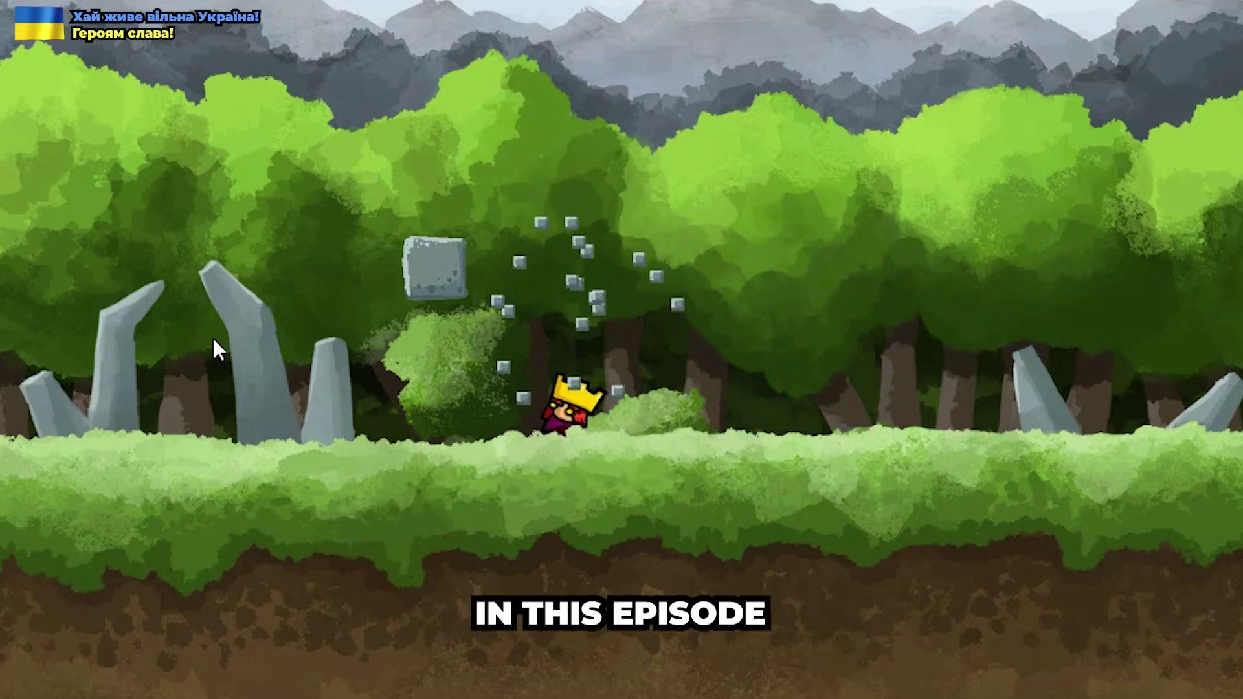
key("space")
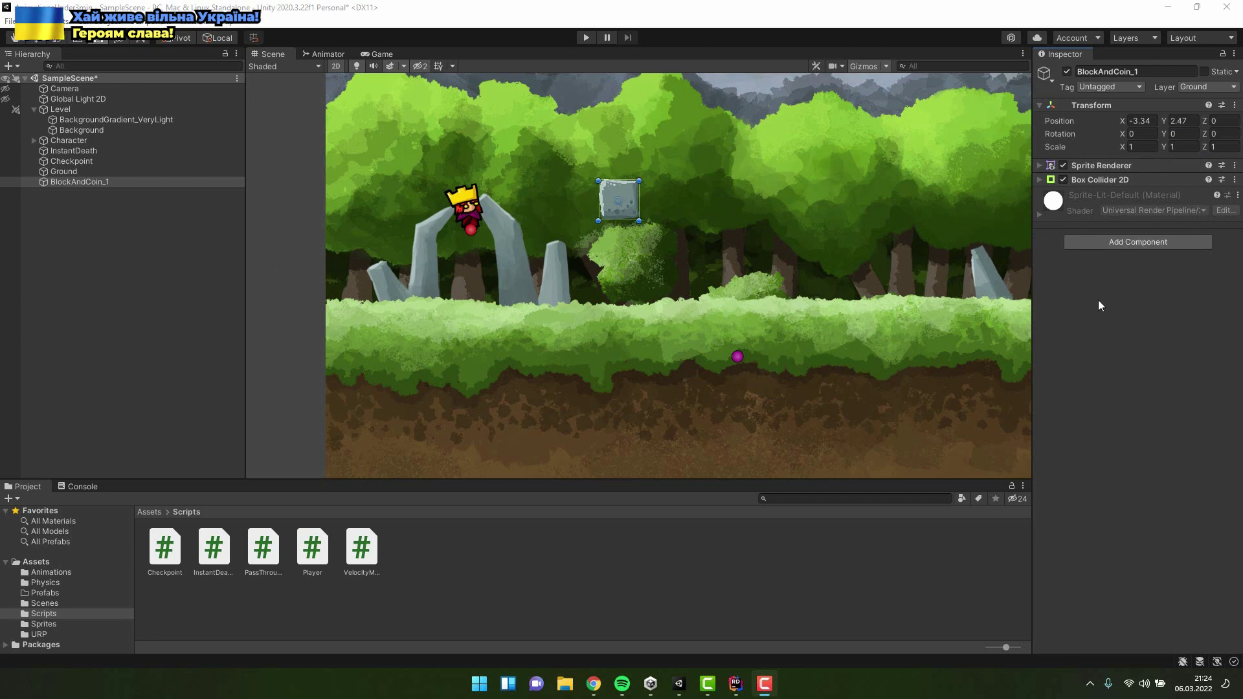
Create a C# script named HittableBlock in the Scripts folder.
right_click(418, 570)
mouse_move(447, 227)
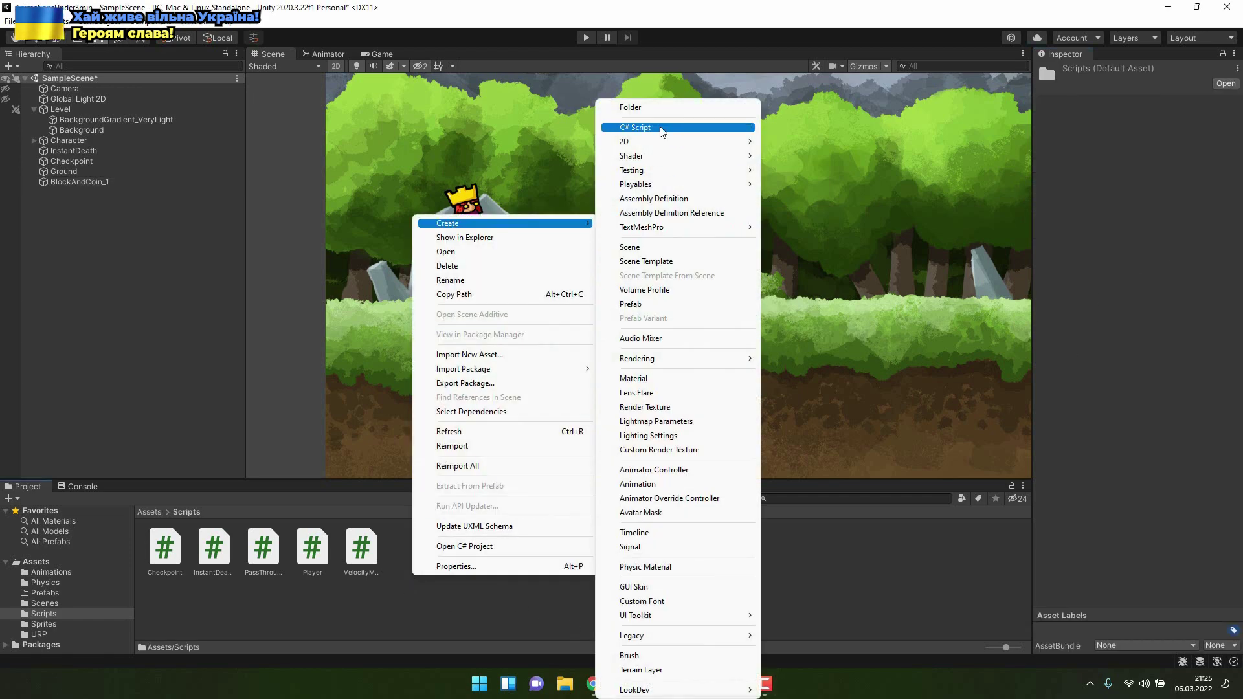
left_click(637, 129)
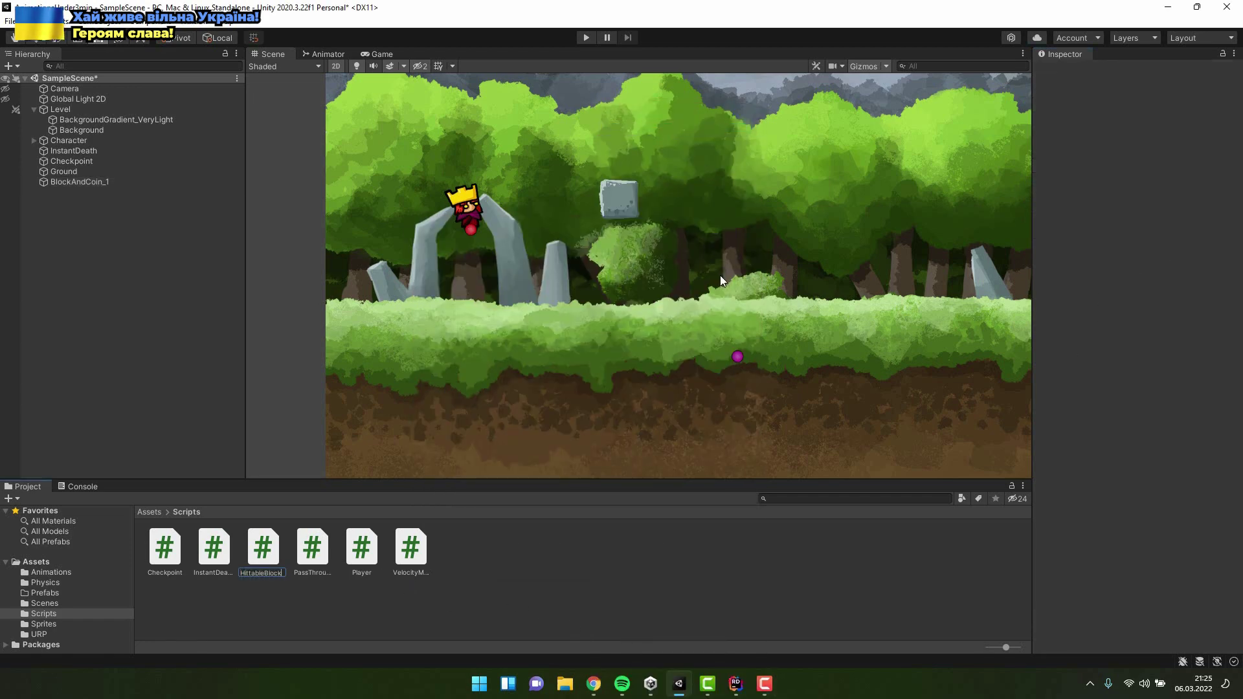
key("Return")
Attach the HittableBlock script to the BlockAndCoin_1 block and open it in the code editor.
left_click(622, 209)
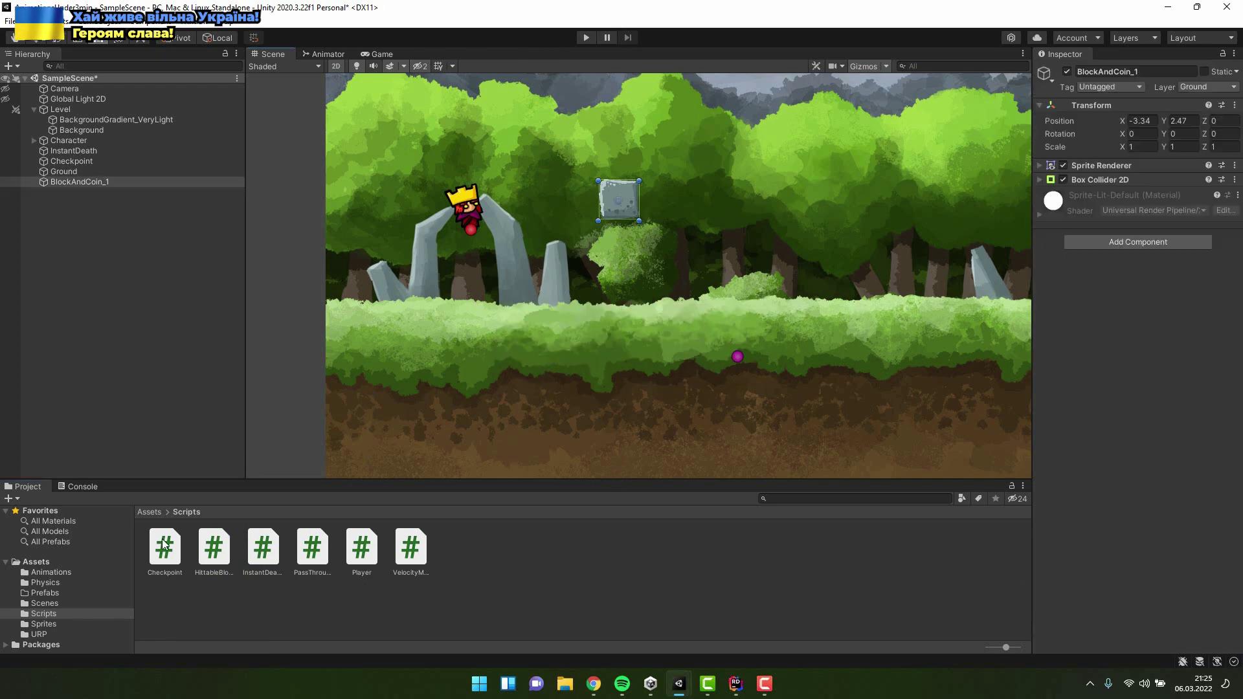
double_click(214, 547)
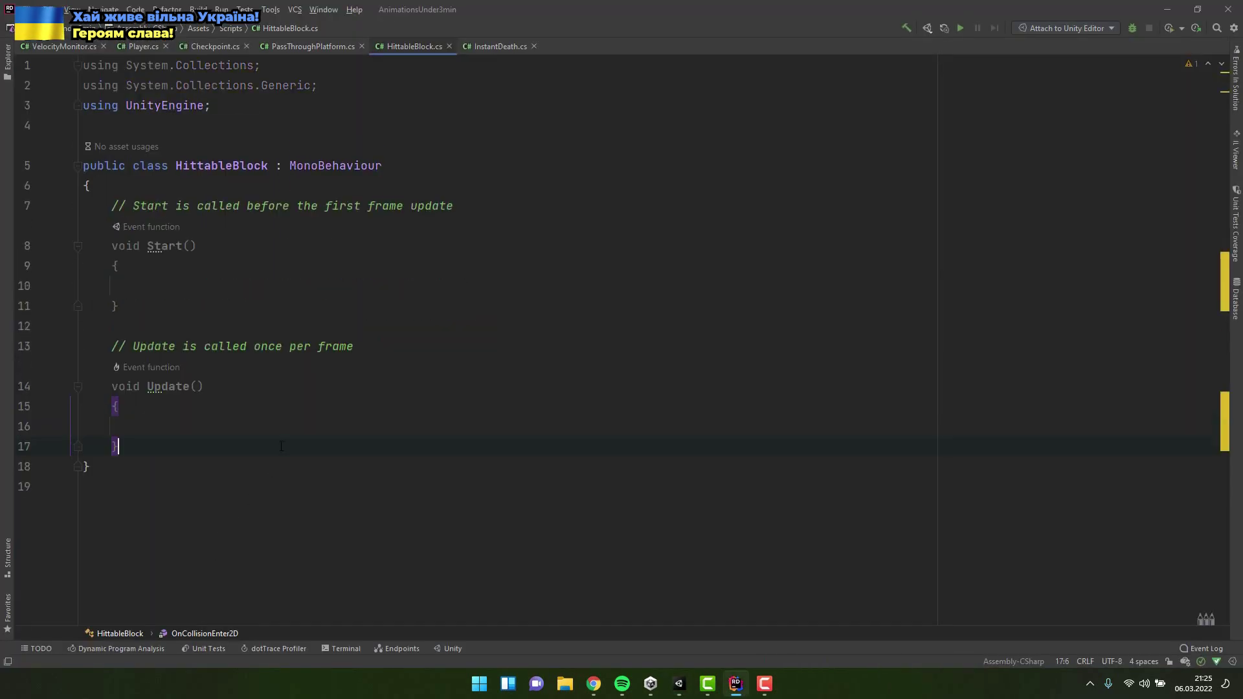
Remove the template Start and Update methods and the System.Collections imports, leaving an empty HittableBlock class.
key("Delete")
left_click_drag(104, 191, 112, 165)
key("Delete")
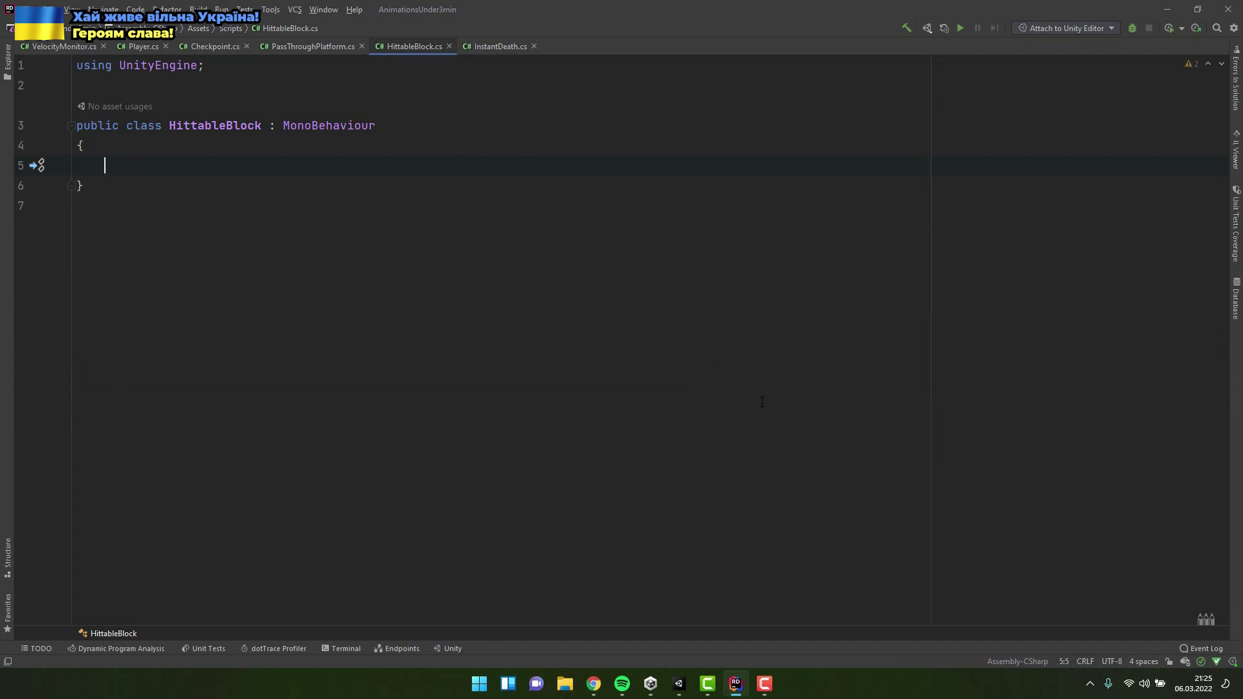
Declare a serialized private UnityEvent field named _hit and import the UnityEngine.Events namespace.
type("[SerializeField")
key("Return")
type("private UnityEvnt Hit;")
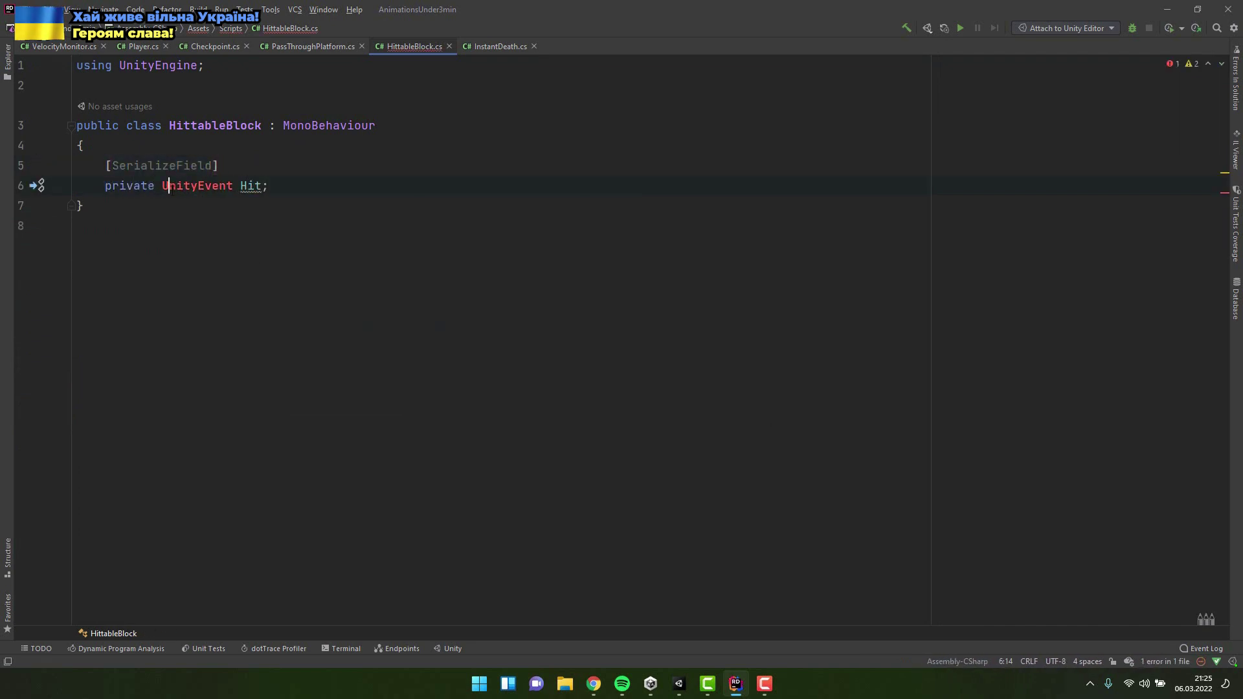
key("alt+Return")
key("Return")
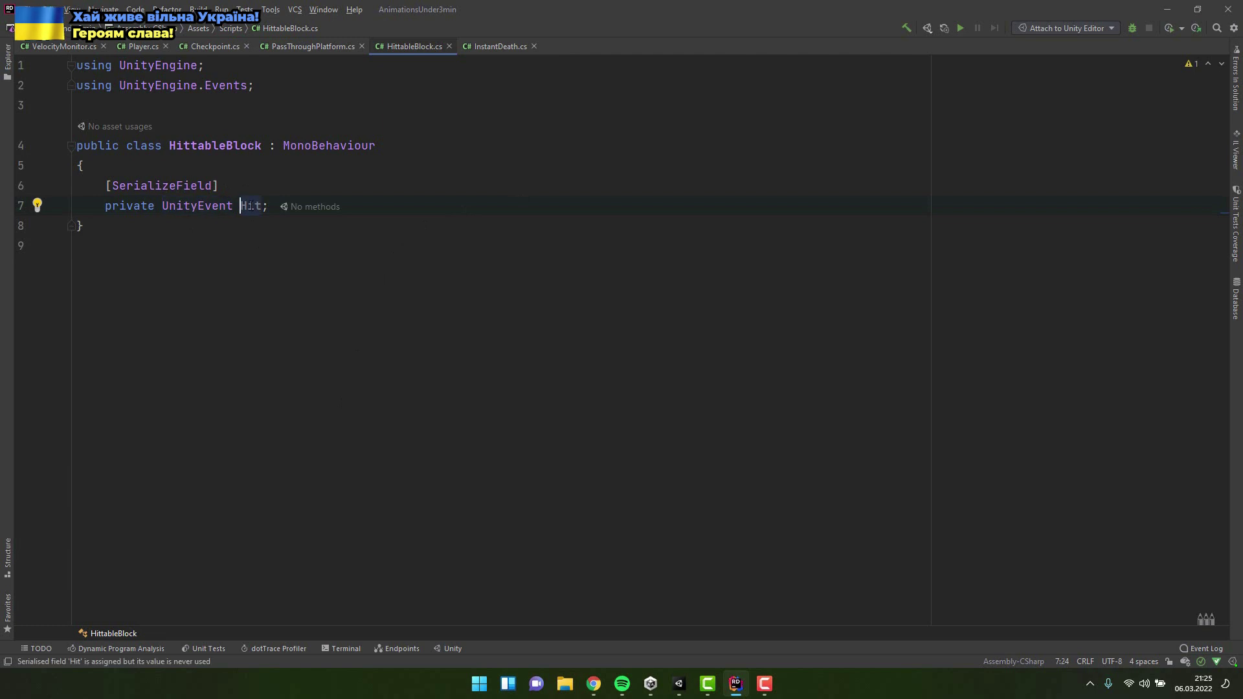
type("_hit")
left_click(451, 213)
Add an OnCollisionEnter2D method that stores other.collider.GetComponent<Player>() in a player variable.
key("Return")
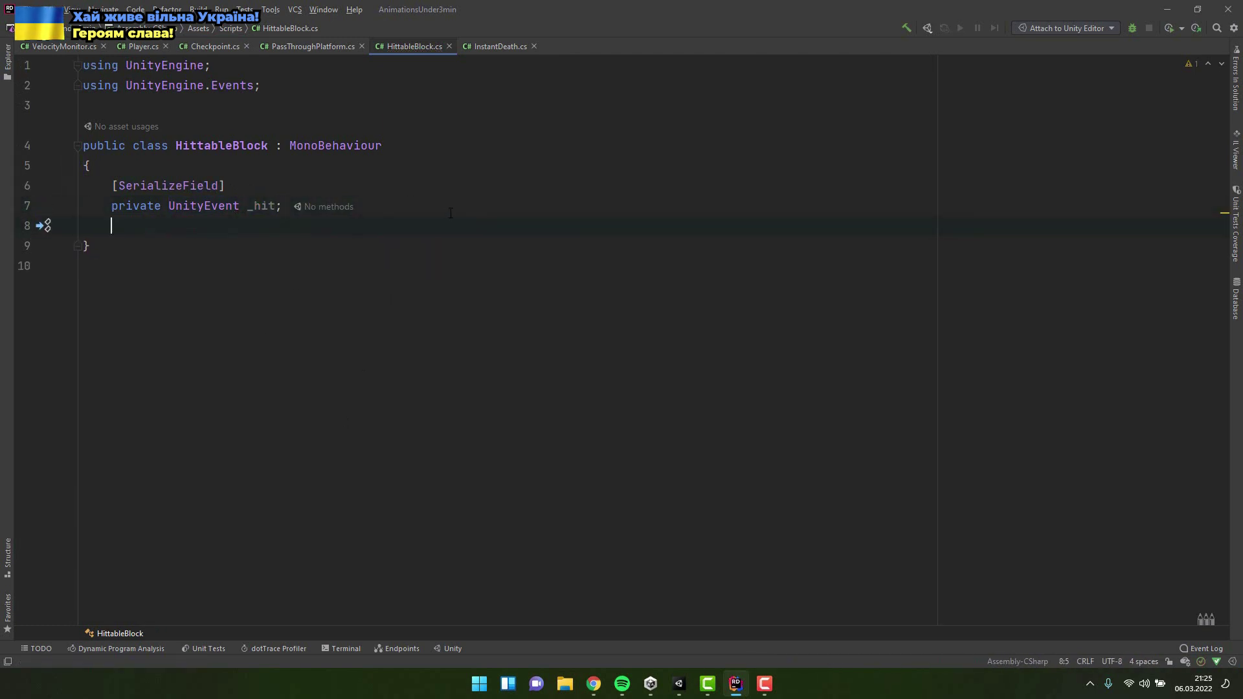
type("OnCollisionEnter2D")
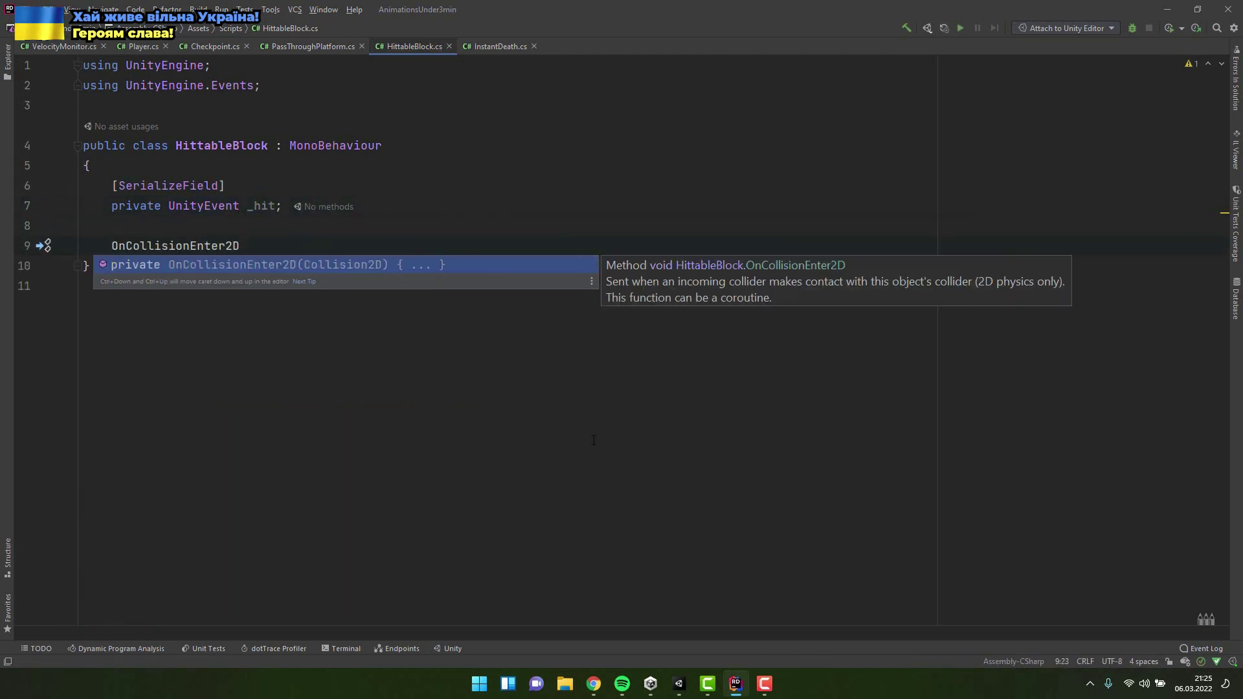
key("Return")
type("var player = other.collider.Get")
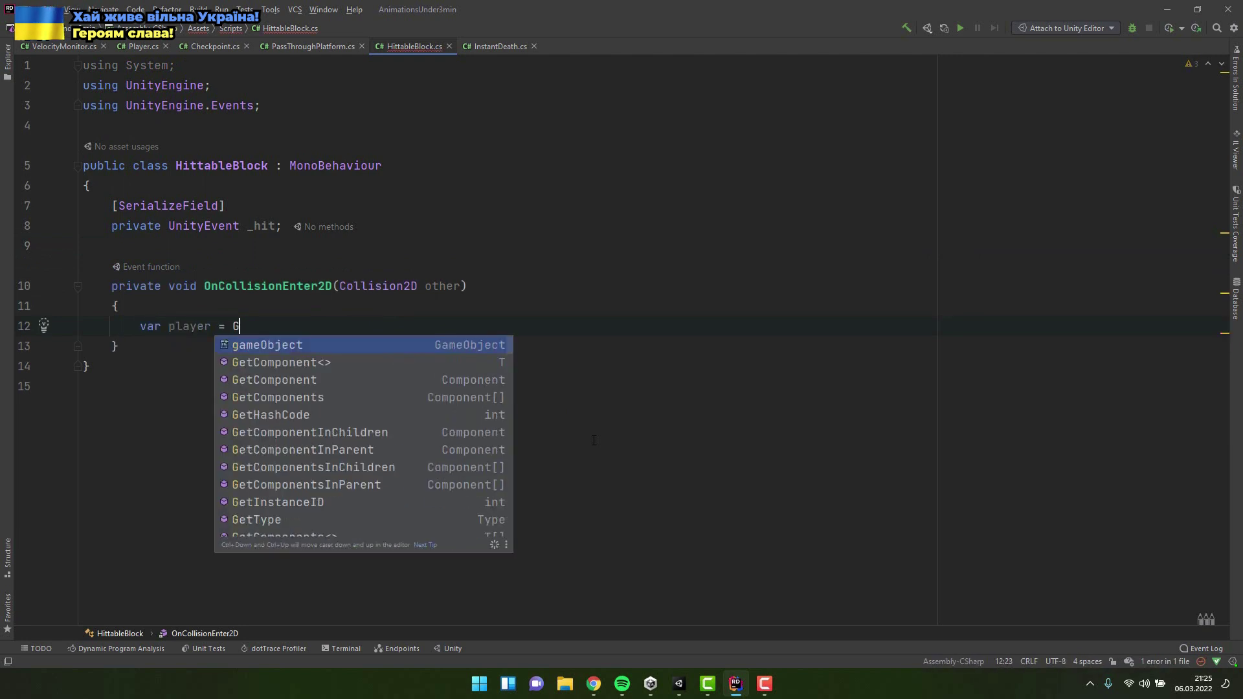
key("Return")
type("Player>(")
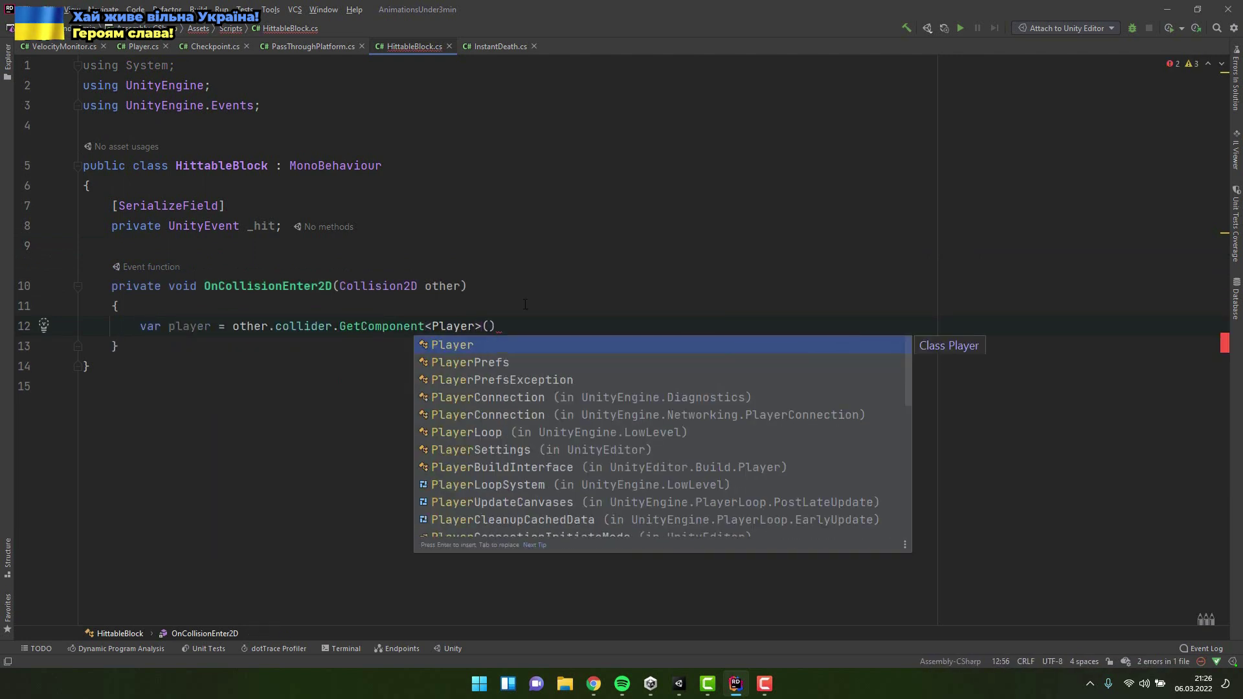
key("ctrl+shift+Return")
Add an if block calling _hit?.Invoke() when player exists and other.contacts[0].normal.y is greater than 0.
type("if (player && o")
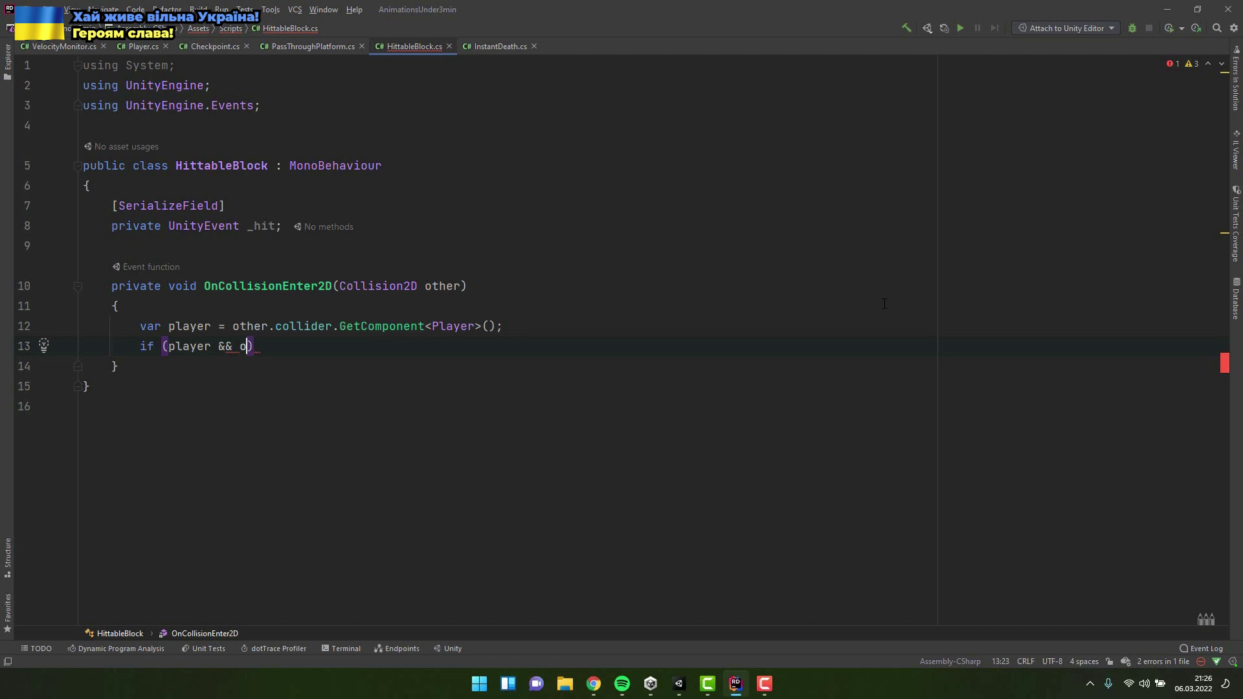
type("ther.collider.conta")
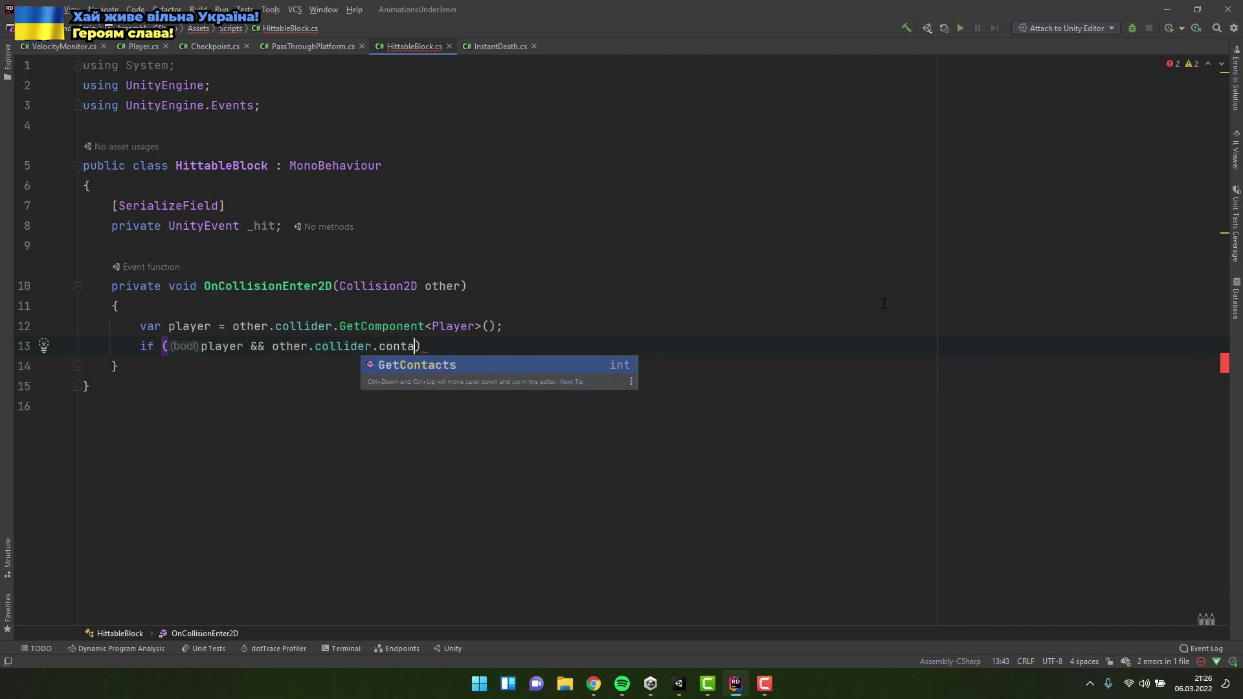
key("BackSpace")
key("BackSpace")
key("BackSpace")
key("BackSpace")
key("BackSpace")
key("BackSpace")
key("BackSpace")
key("BackSpace")
key("BackSpace")
key("BackSpace")
key("BackSpace")
key("BackSpace")
key("BackSpace")
key("BackSpace")
type("contacts.")
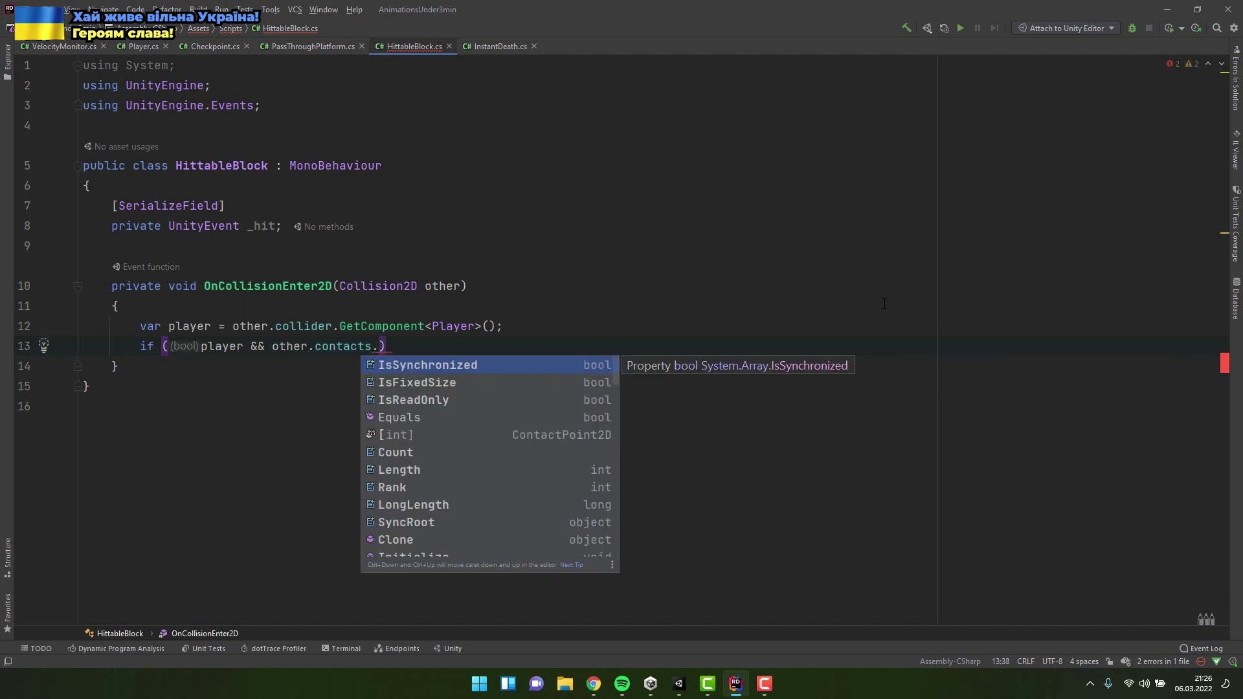
key("BackSpace")
type("[0].normal.")
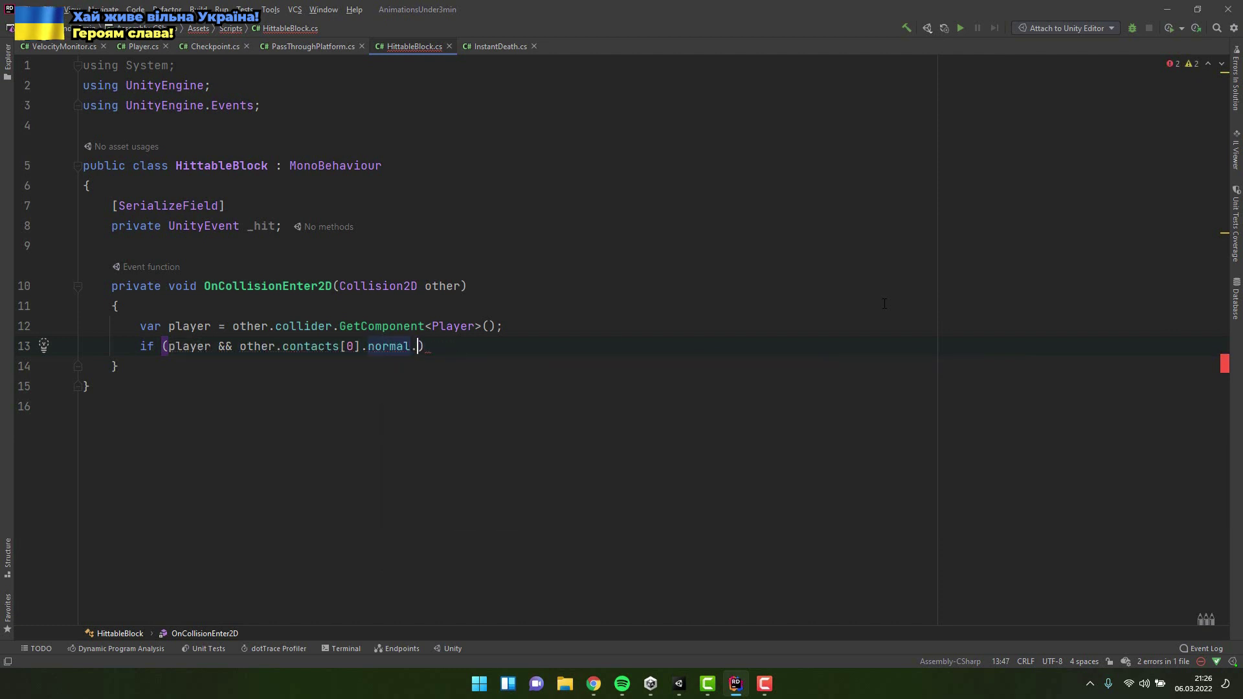
type("y > 0)         {             _hit?.Invoke();")
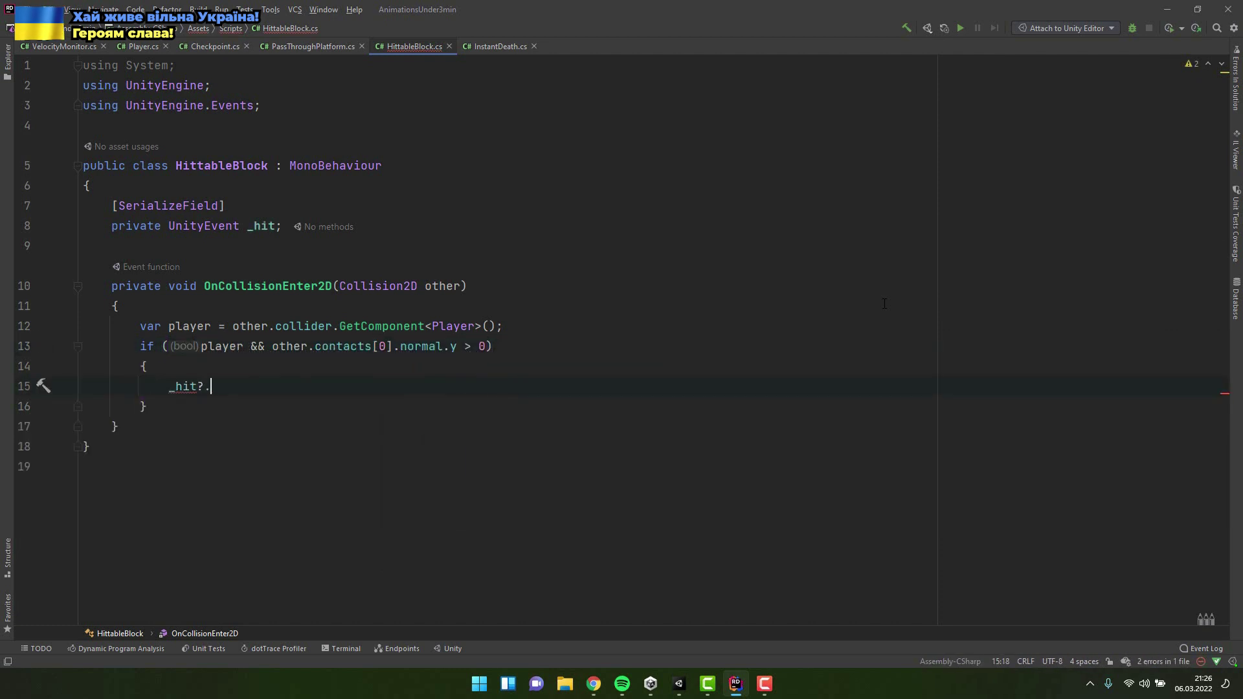
Remove the unused using System line from the HittableBlock script.
left_click(484, 65)
key("shift+Home")
key("BackSpace")
key("Delete")
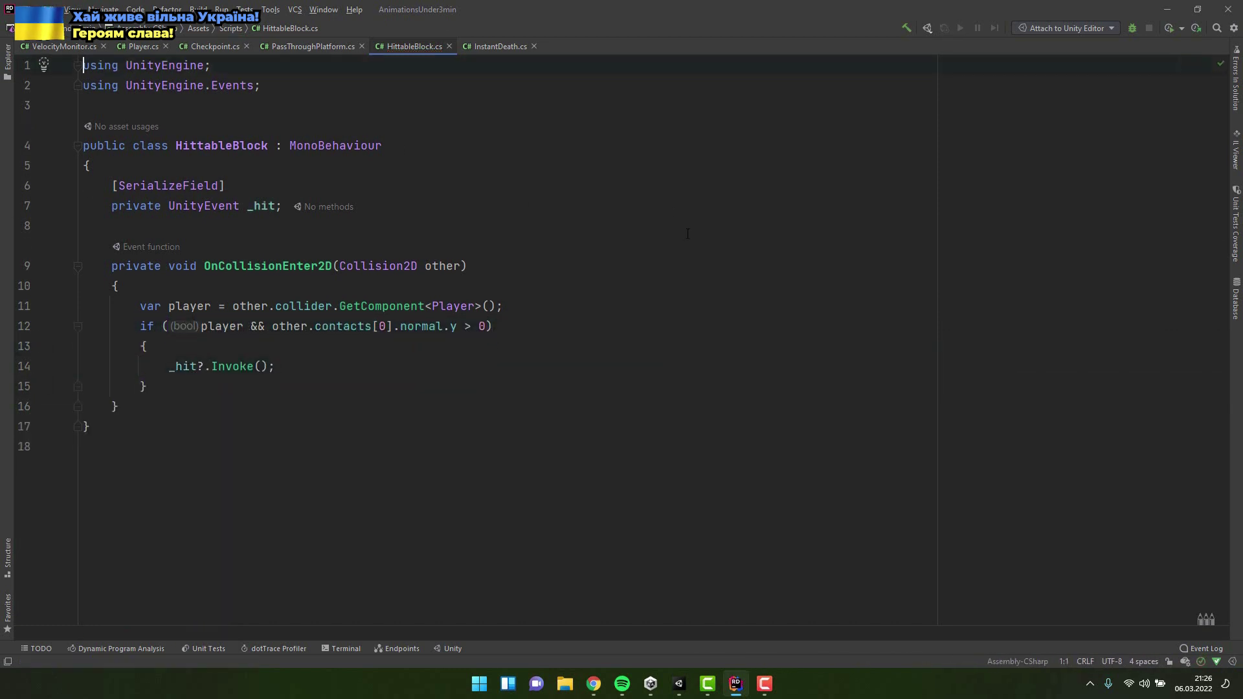
Switch to Unity and make BlockAndCoin_1's Hit event call GameObject.SetActive on the block itself with the value unchecked.
left_click(679, 684)
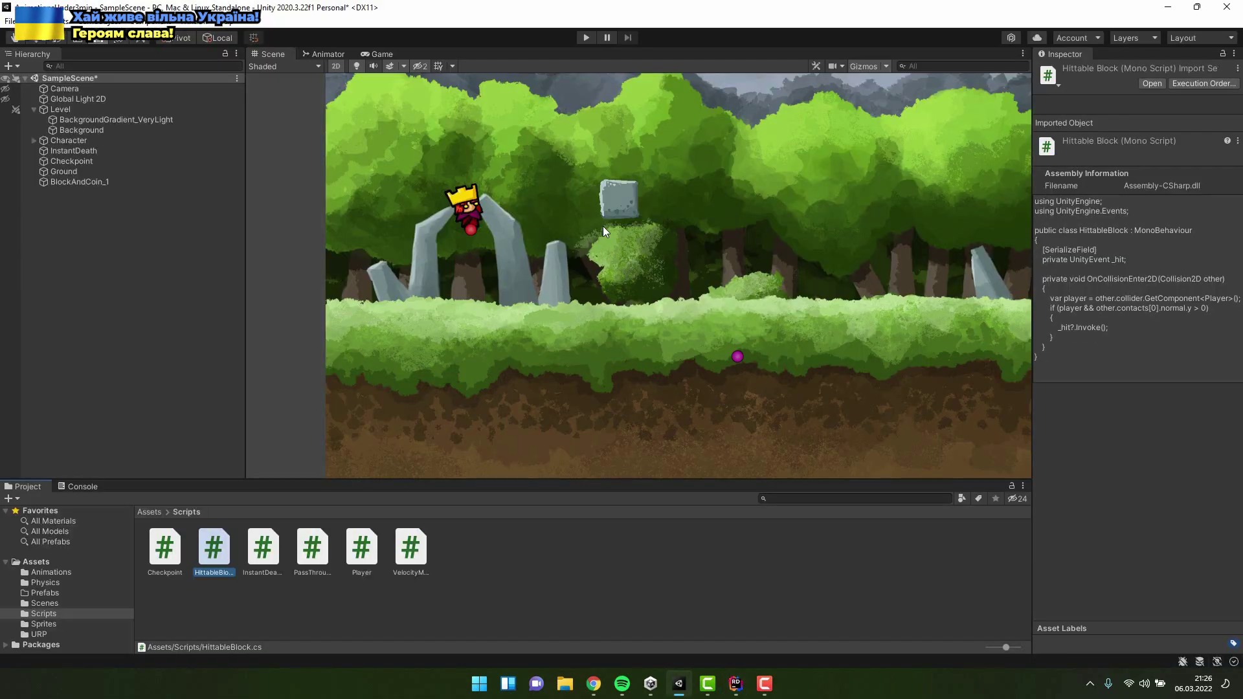
left_click(619, 206)
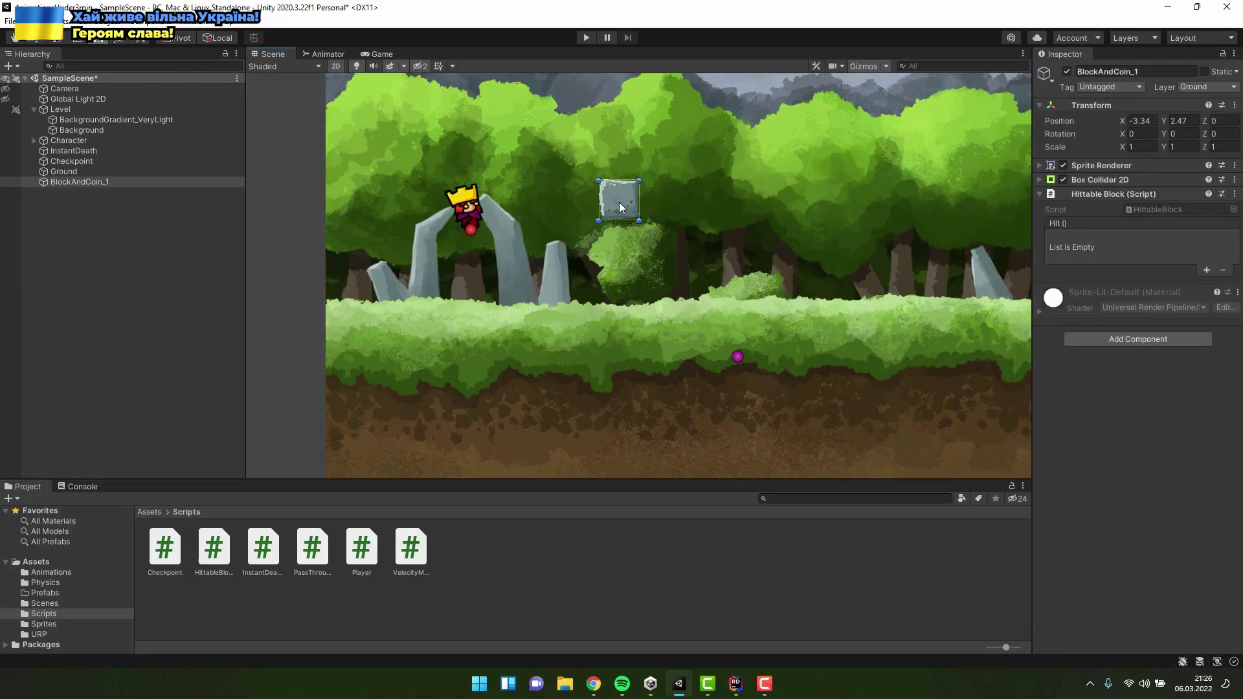
left_click(1206, 269)
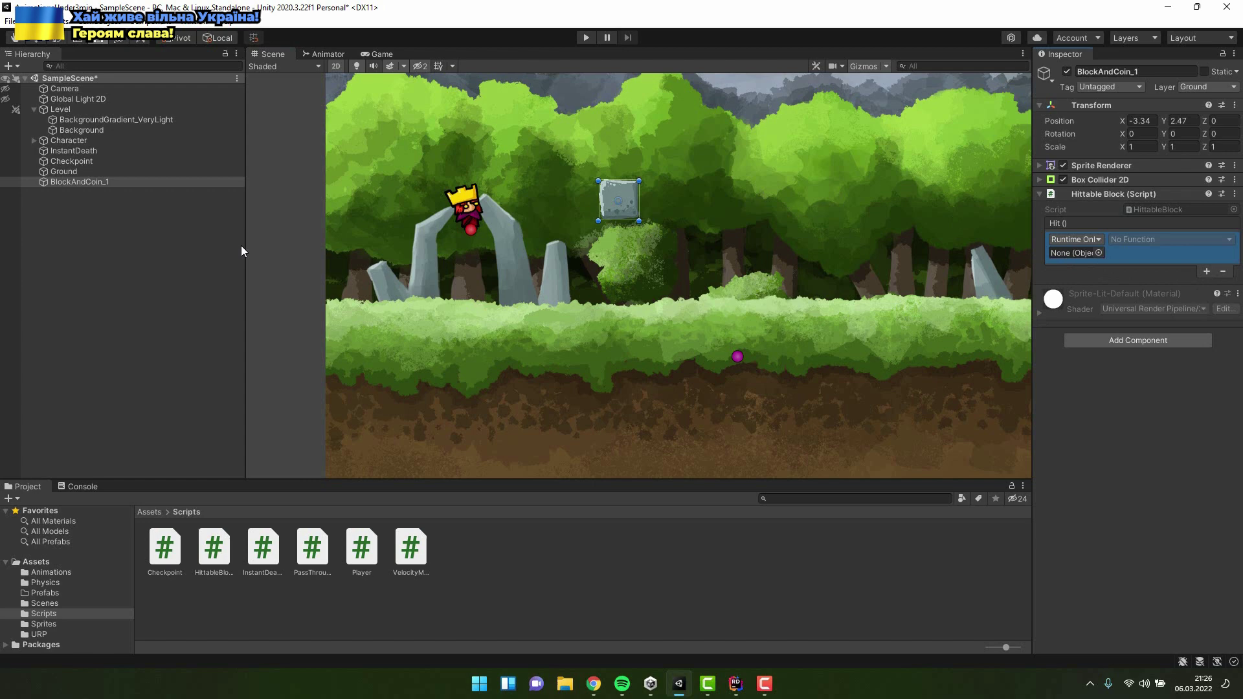
left_click_drag(63, 188, 1093, 262)
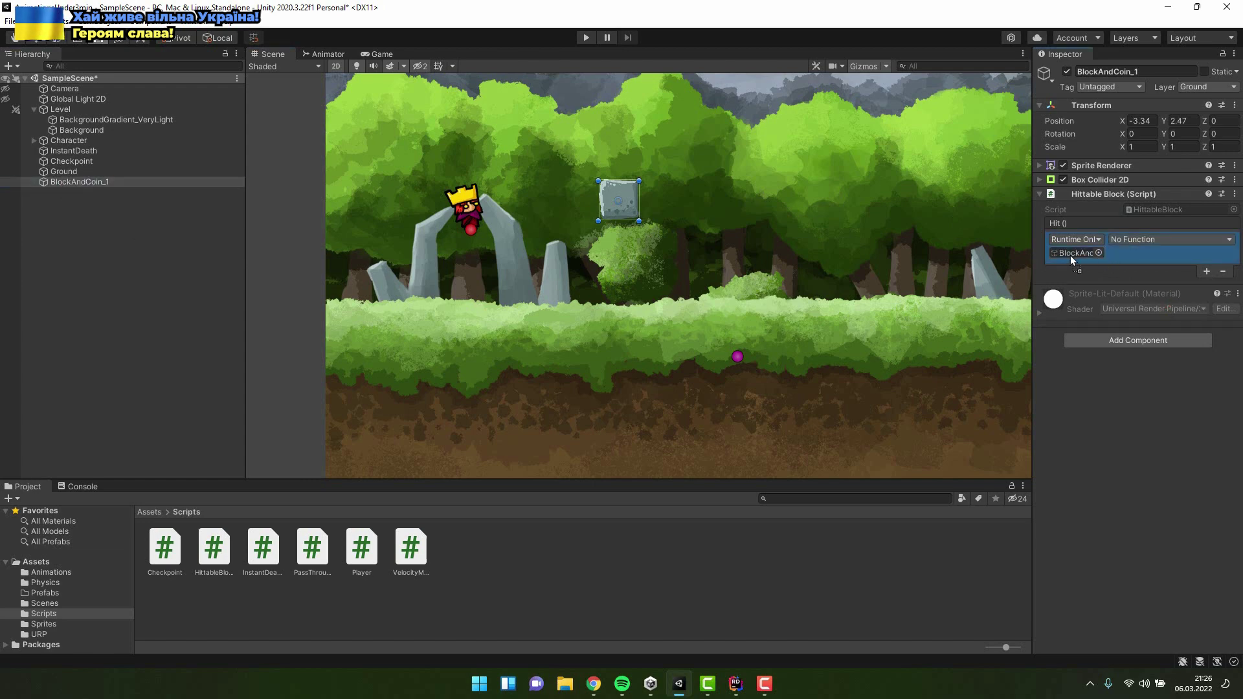
left_click(1130, 241)
mouse_move(1130, 277)
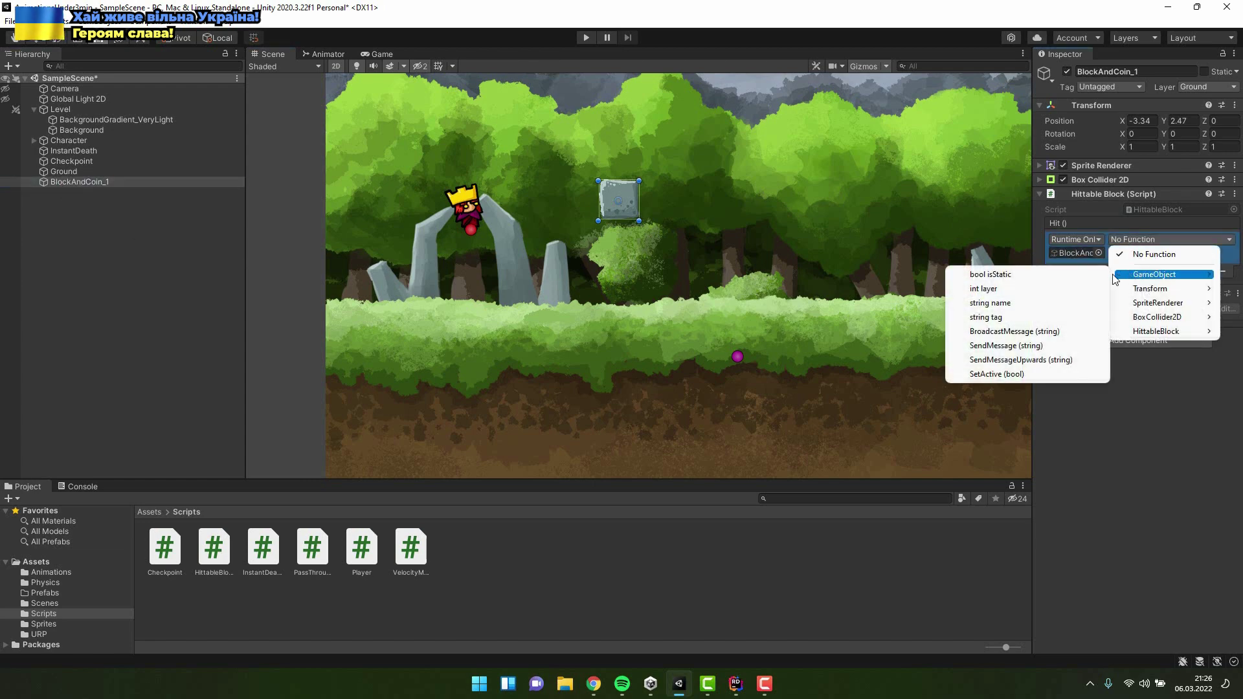
left_click(1000, 374)
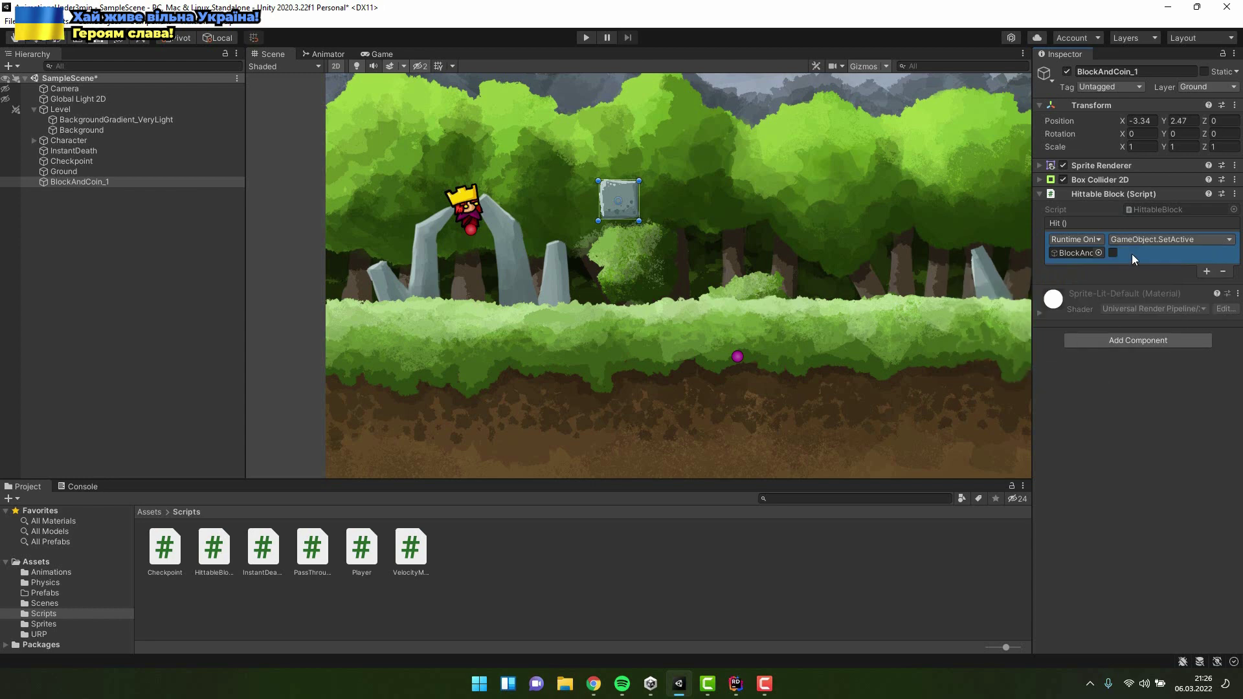
Run the game, make the character jump into the block from below, and stop play mode.
left_click(586, 38)
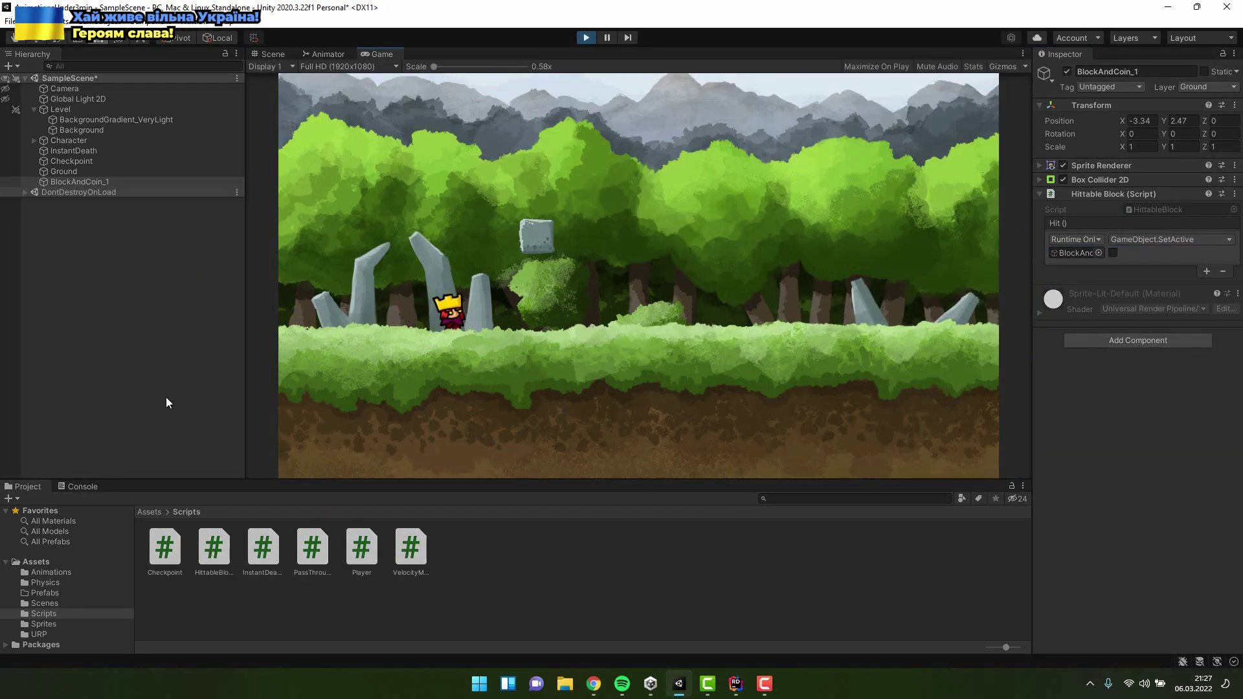
key("space")
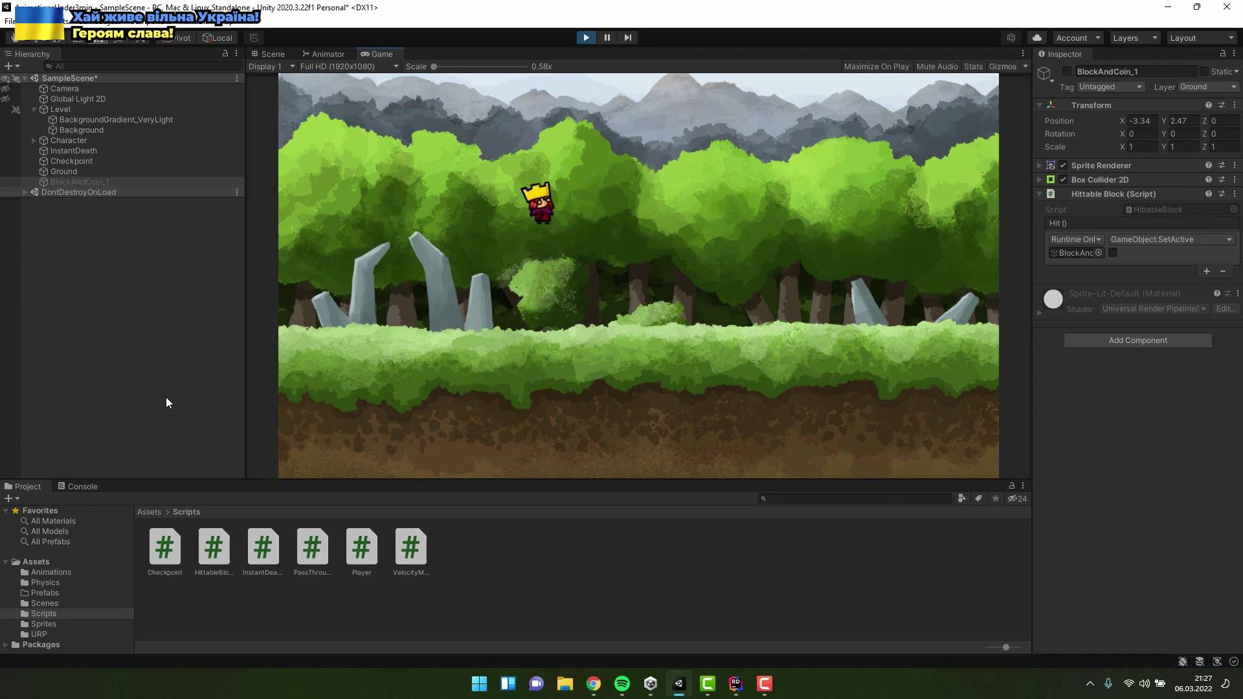
left_click(585, 37)
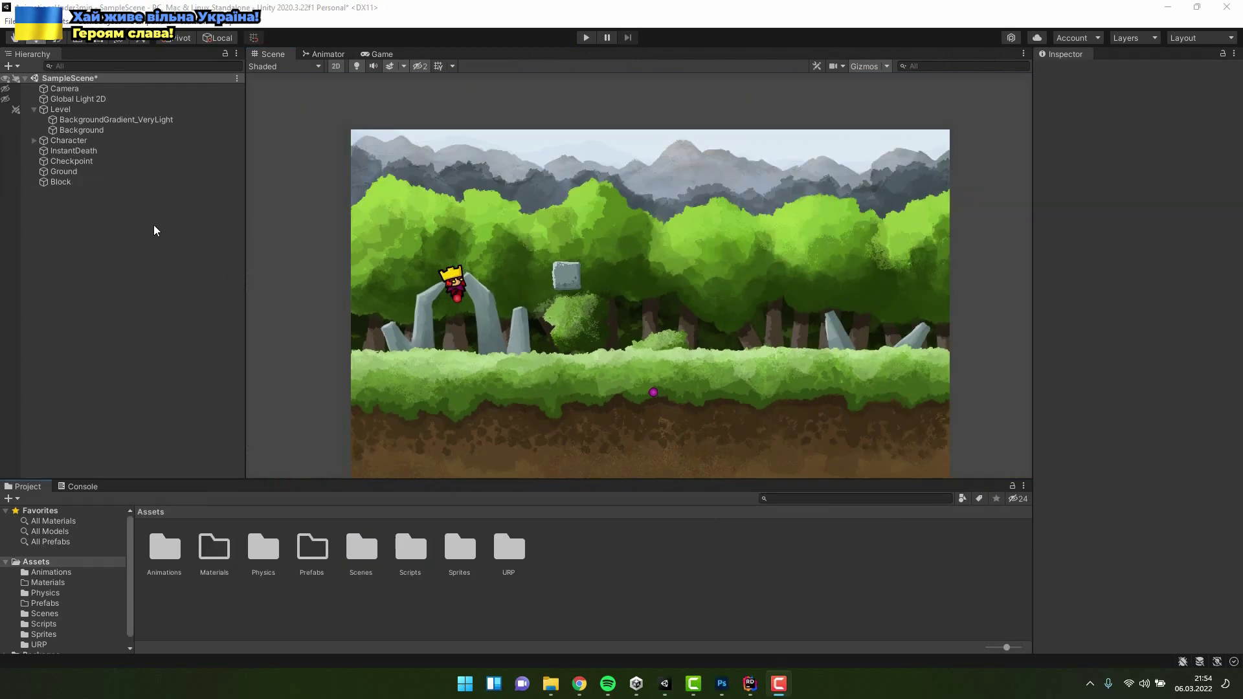
Create an empty scene object named HitParticles.
right_click(156, 226)
left_click(219, 387)
type("HitParti")
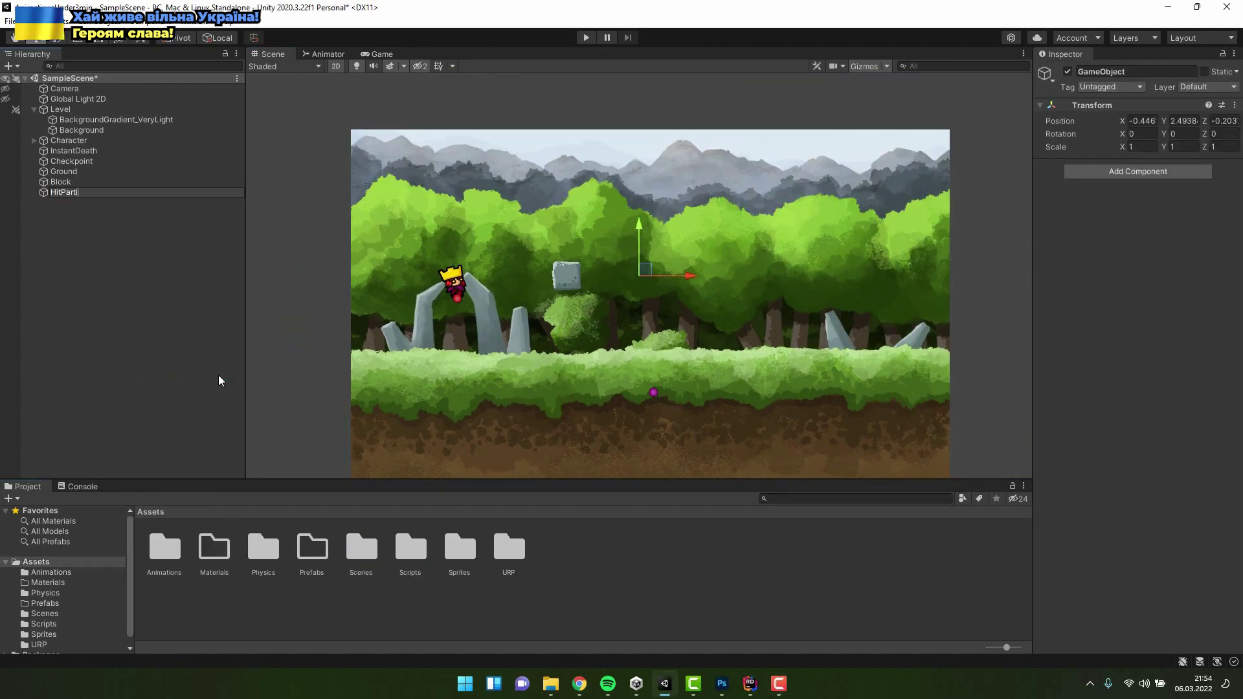
type("cles")
key("Return")
Position HitParticles at X 0, Y 1.13, Z 0 and add a Particle System component to it.
left_click(1234, 105)
left_click(1153, 120)
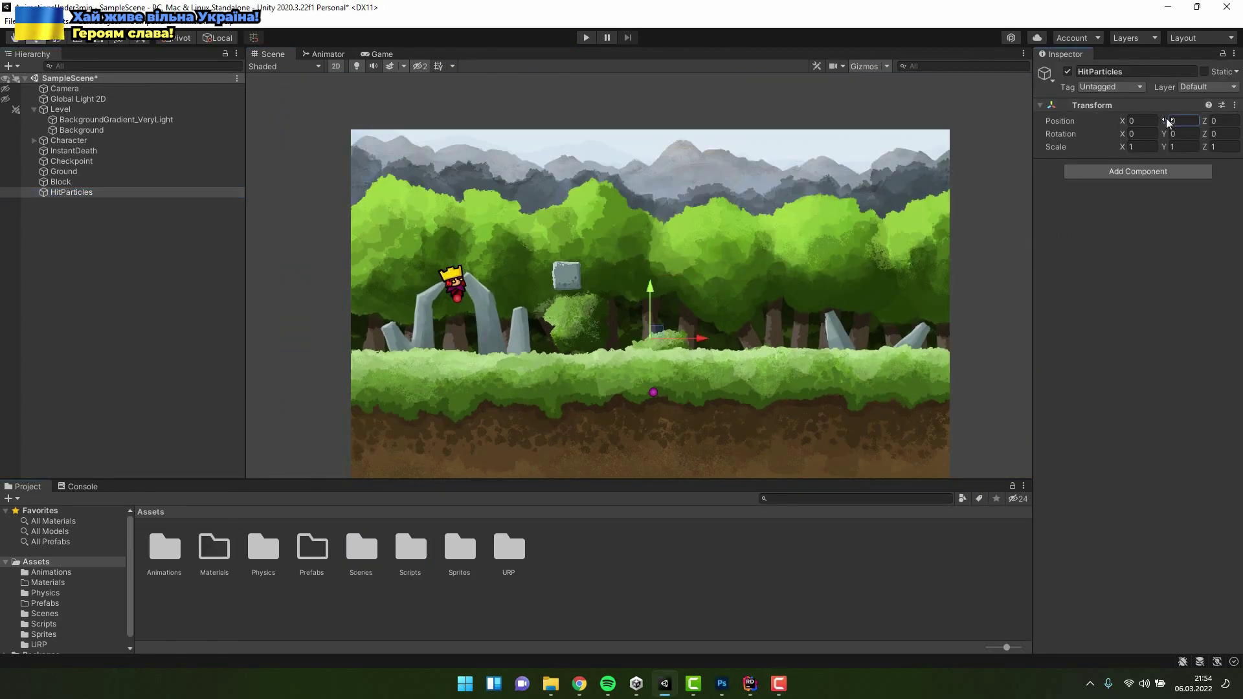
left_click(1138, 170)
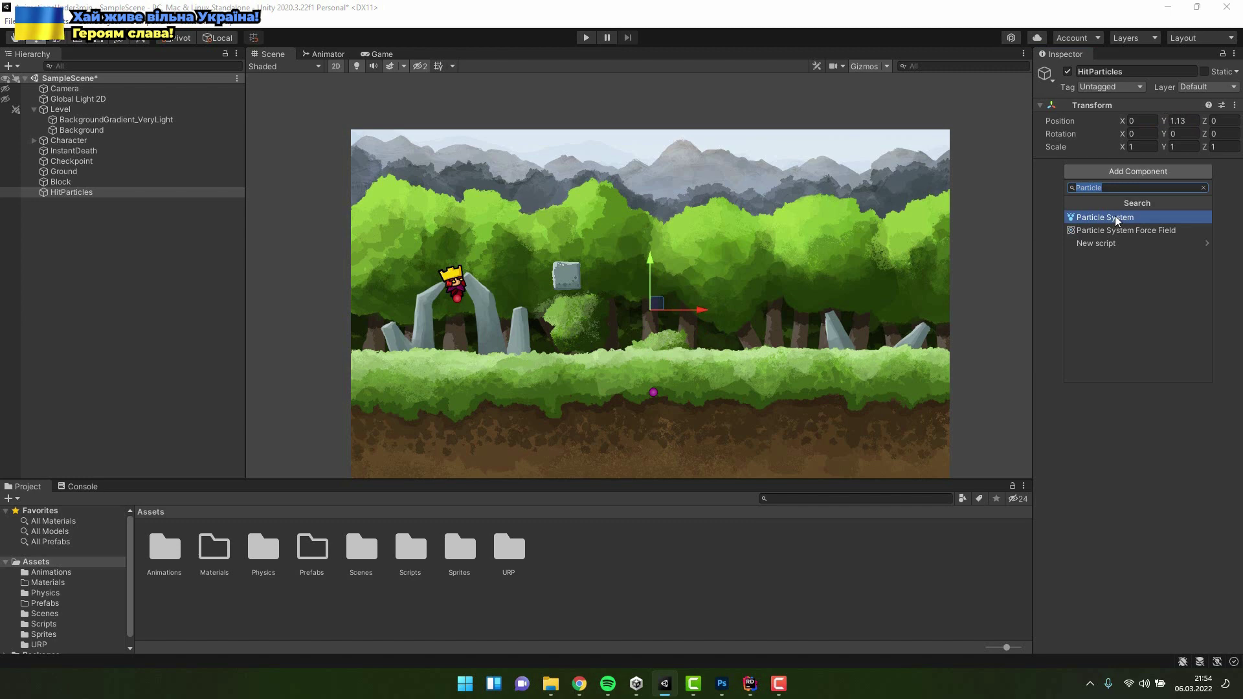
left_click(1115, 218)
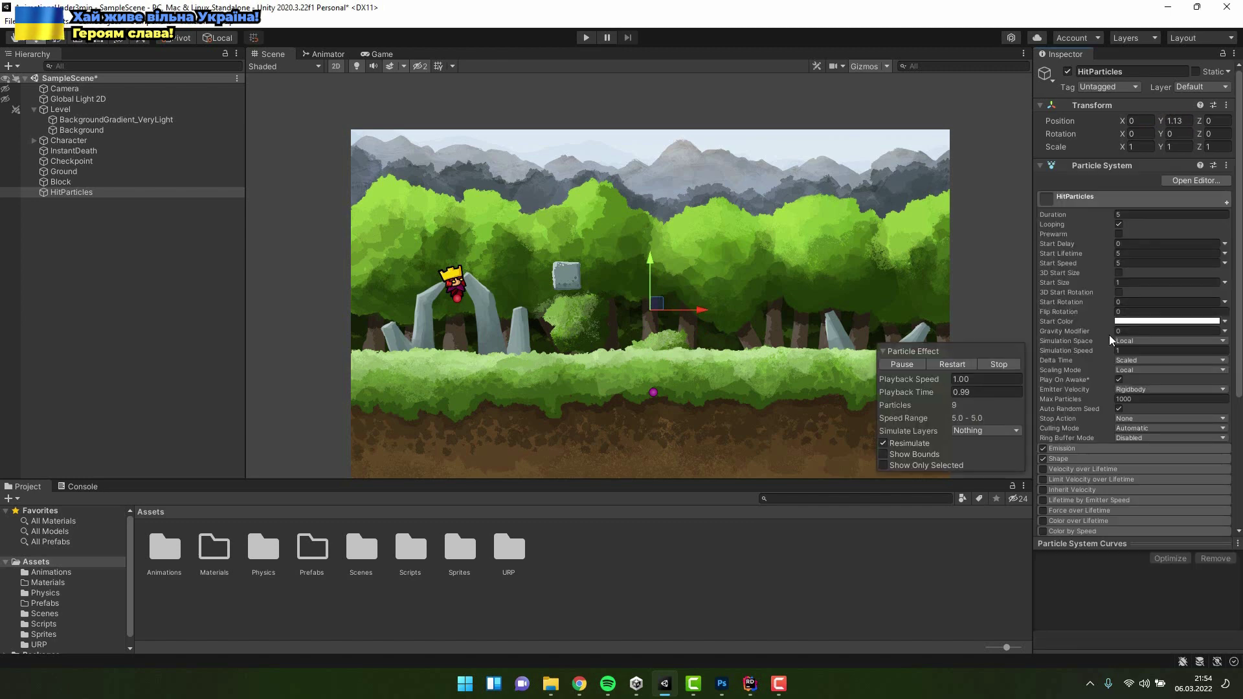
Set the particle renderer's sorting layer to Main and its order in layer to 30.
scroll(1098, 341, "down", 10)
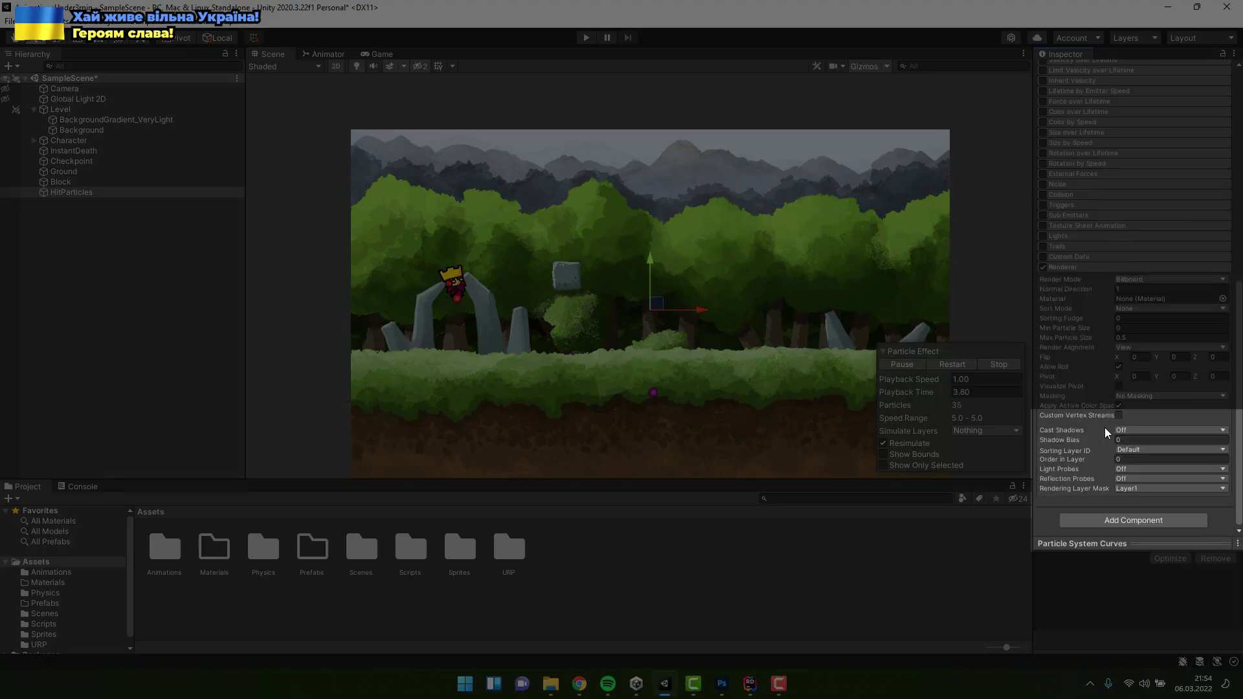
left_click(1135, 451)
left_click(1133, 492)
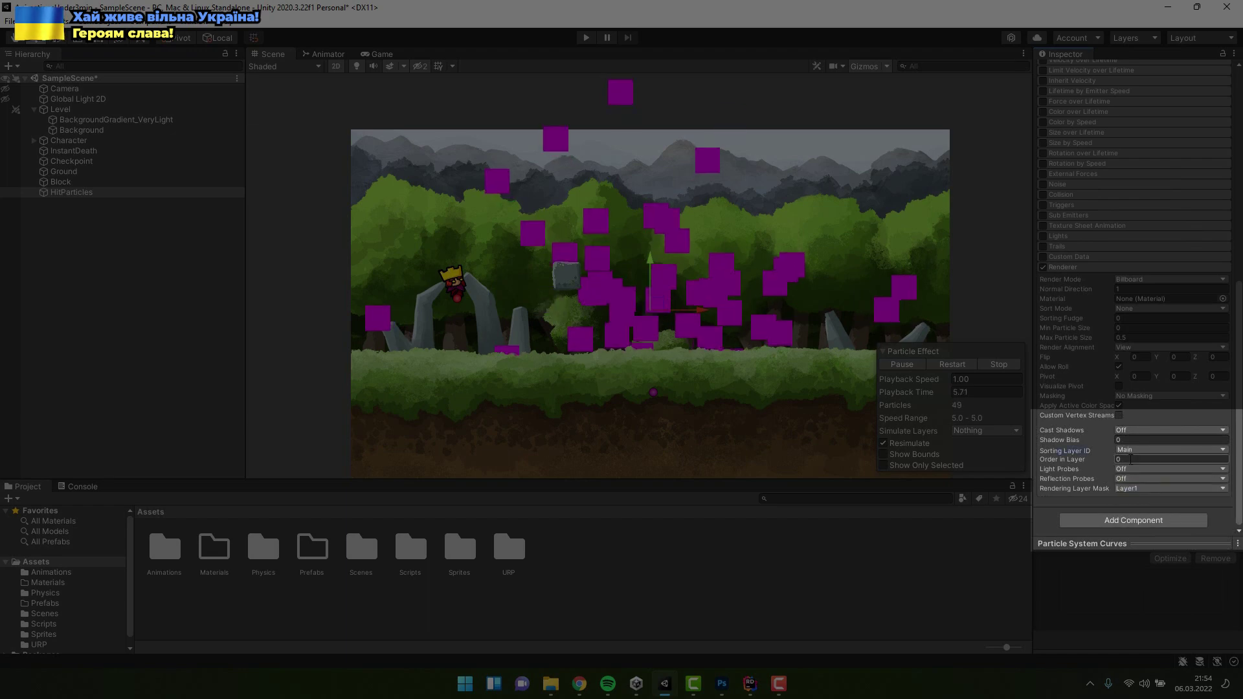
left_click(1090, 461)
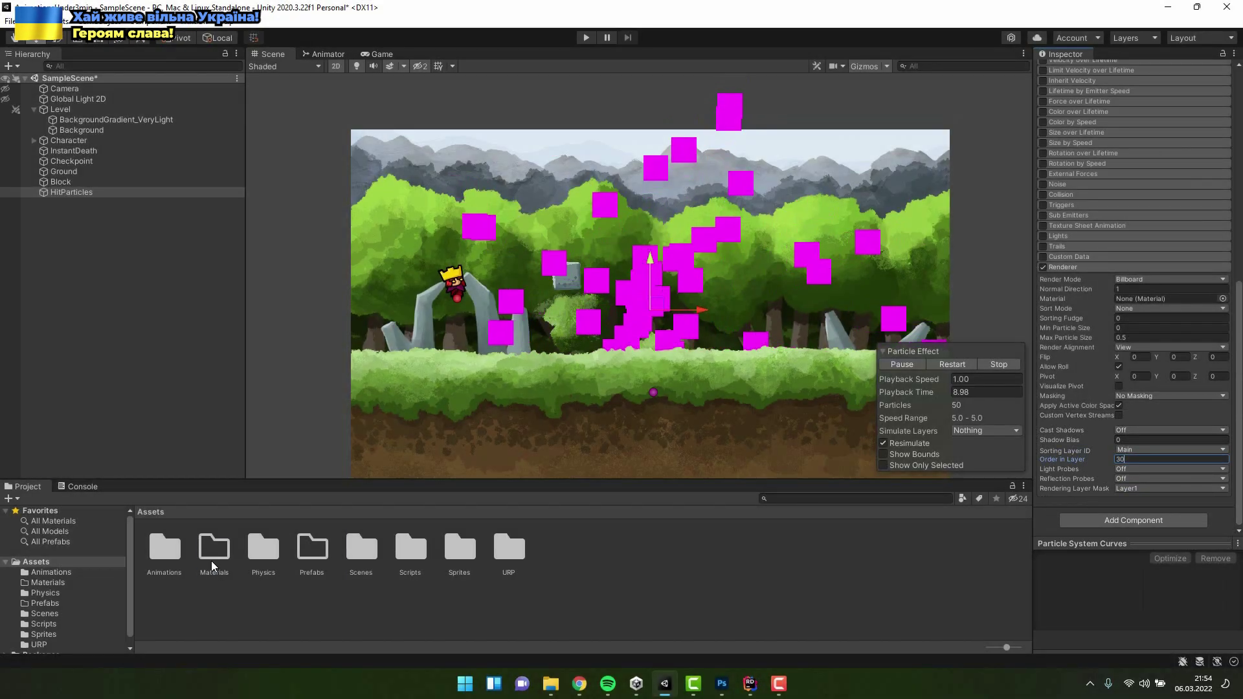
Create a new material named HitParticles in the Materials folder.
left_click(211, 558)
right_click(211, 559)
mouse_move(259, 200)
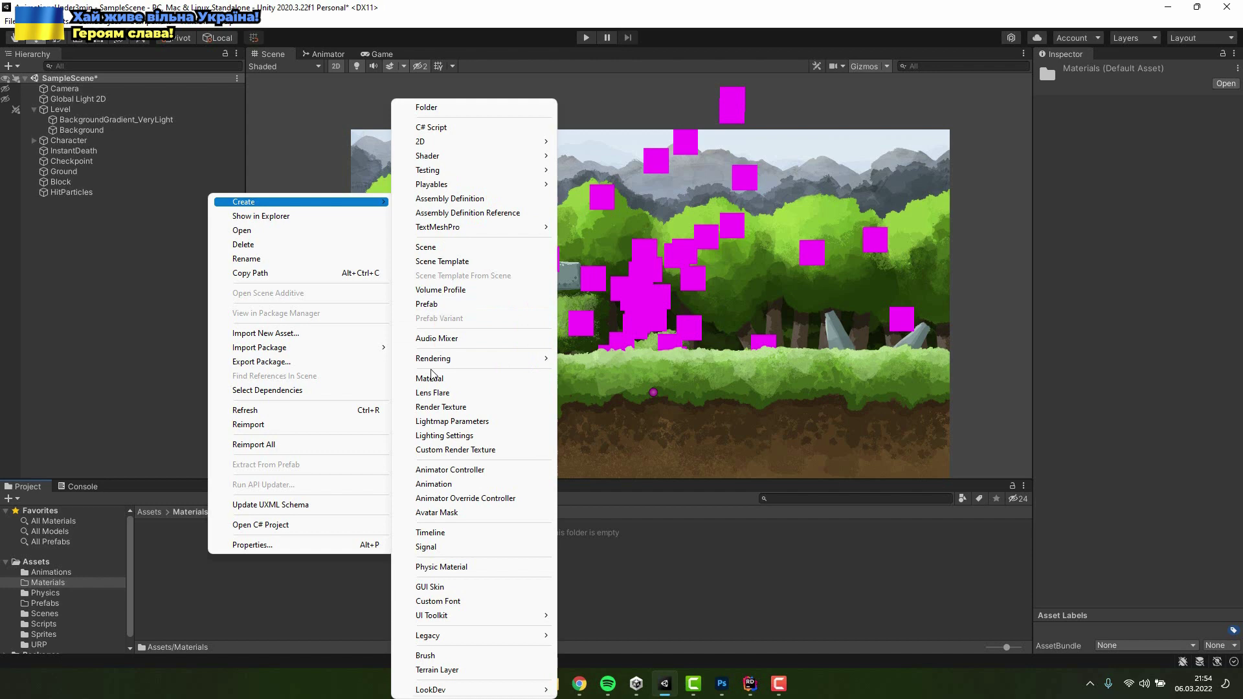
left_click(440, 384)
type("HitParticles")
key("Return")
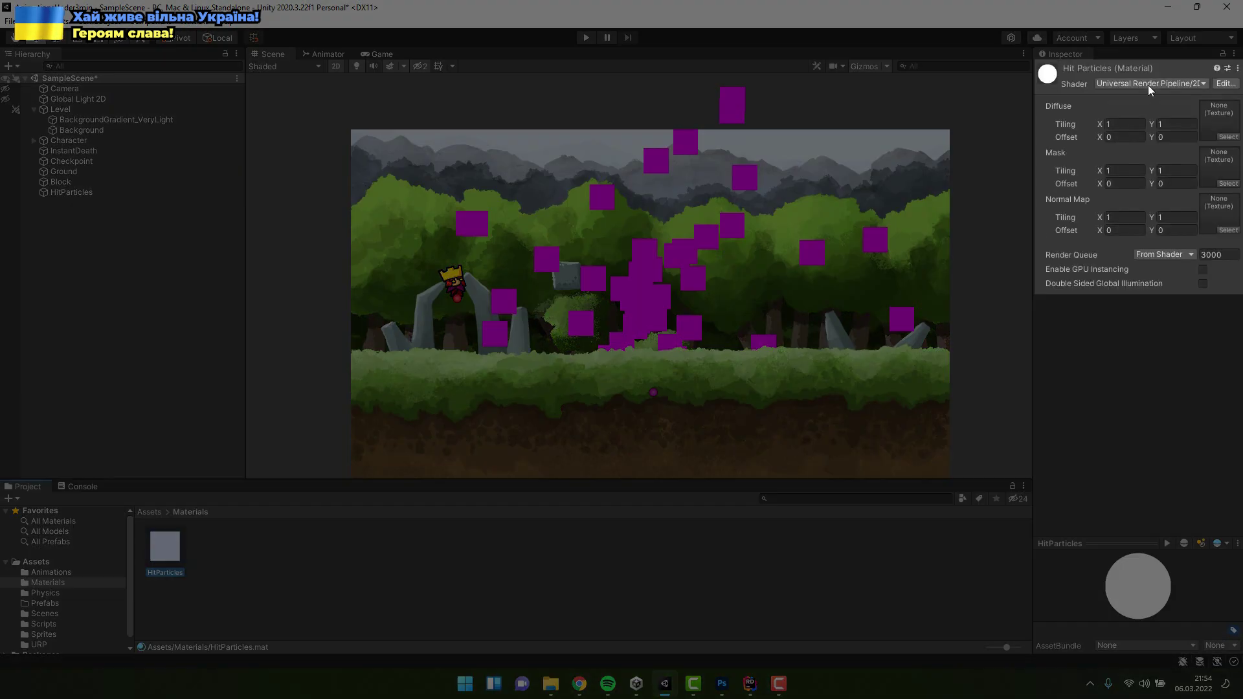
Set the HitParticles material's shader to Universal Render Pipeline/Particles/Unlit and use the Block texture as its base map.
left_click(1148, 83)
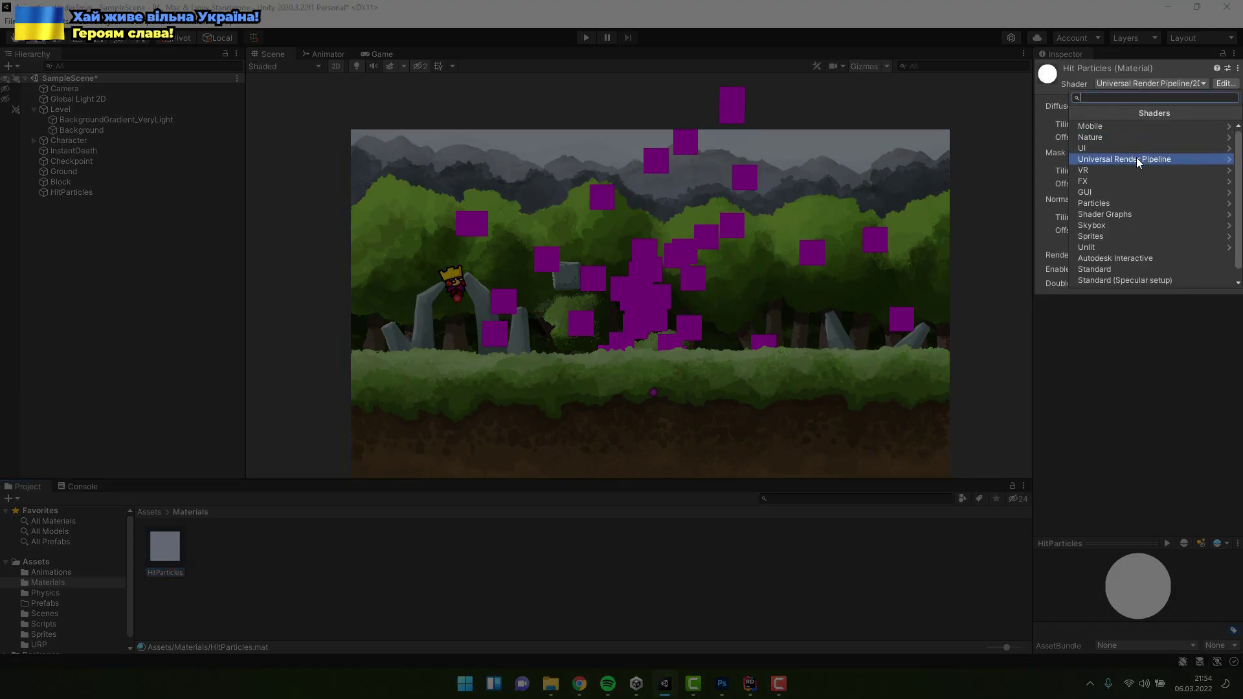
left_click(1136, 159)
left_click(1110, 161)
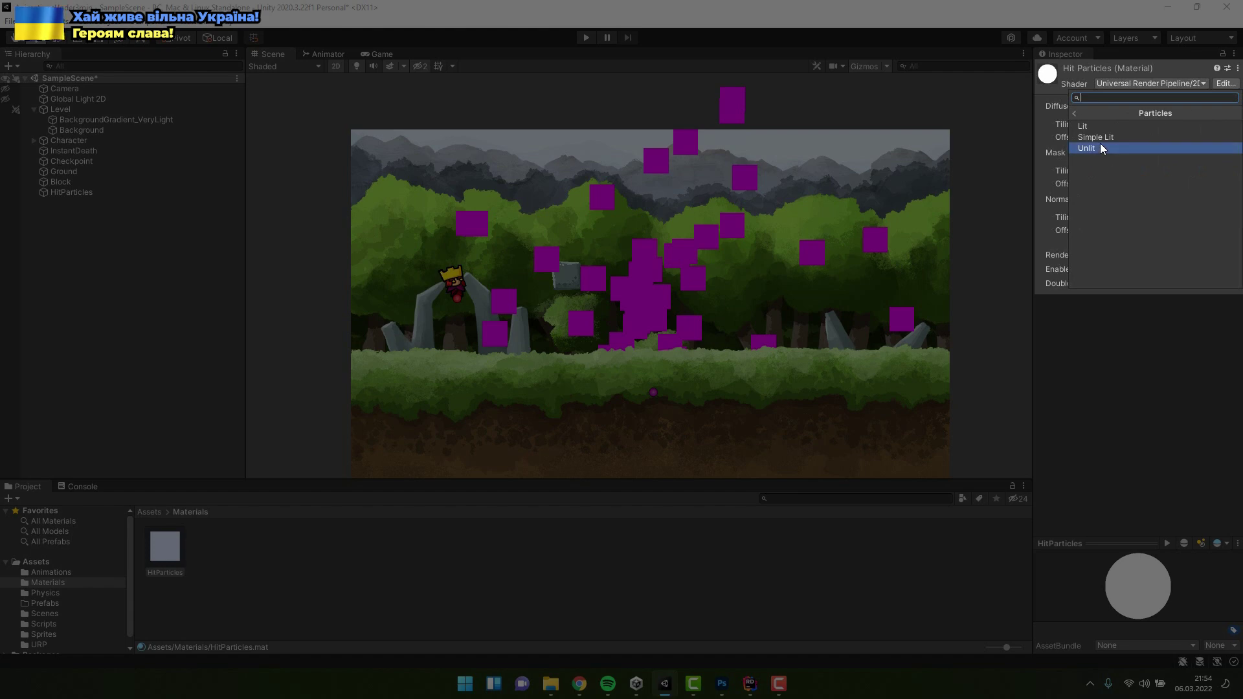
left_click(1101, 146)
left_click(1062, 189)
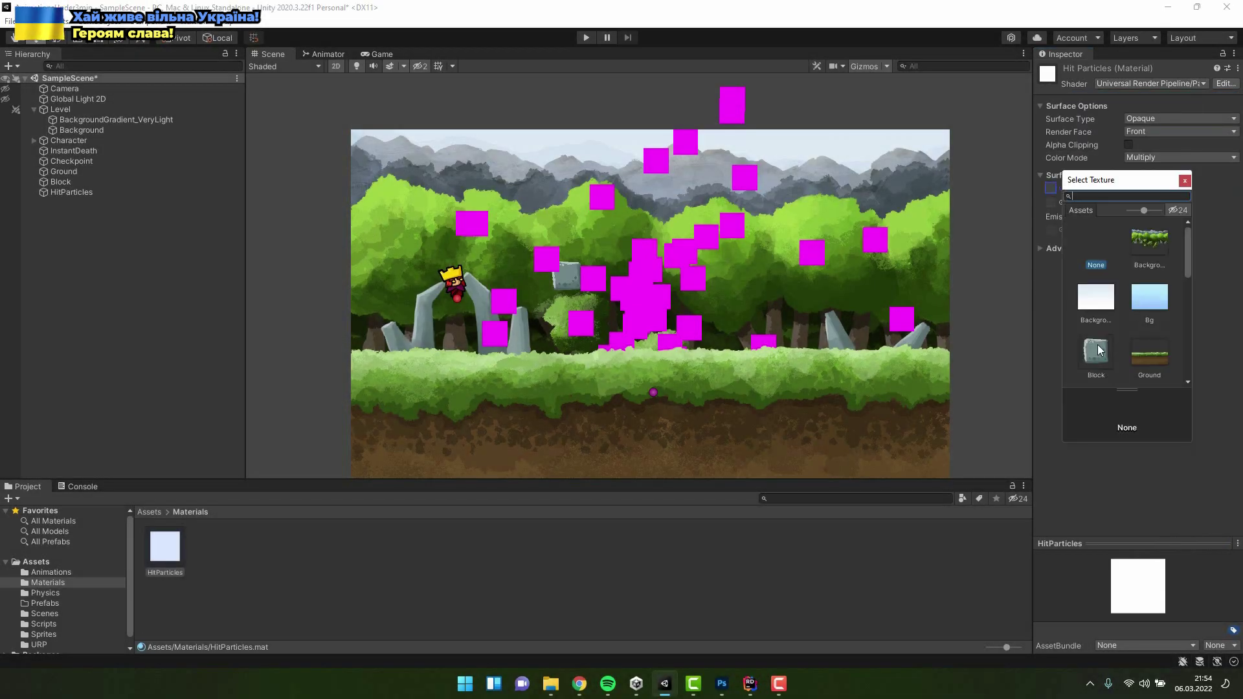
double_click(1098, 349)
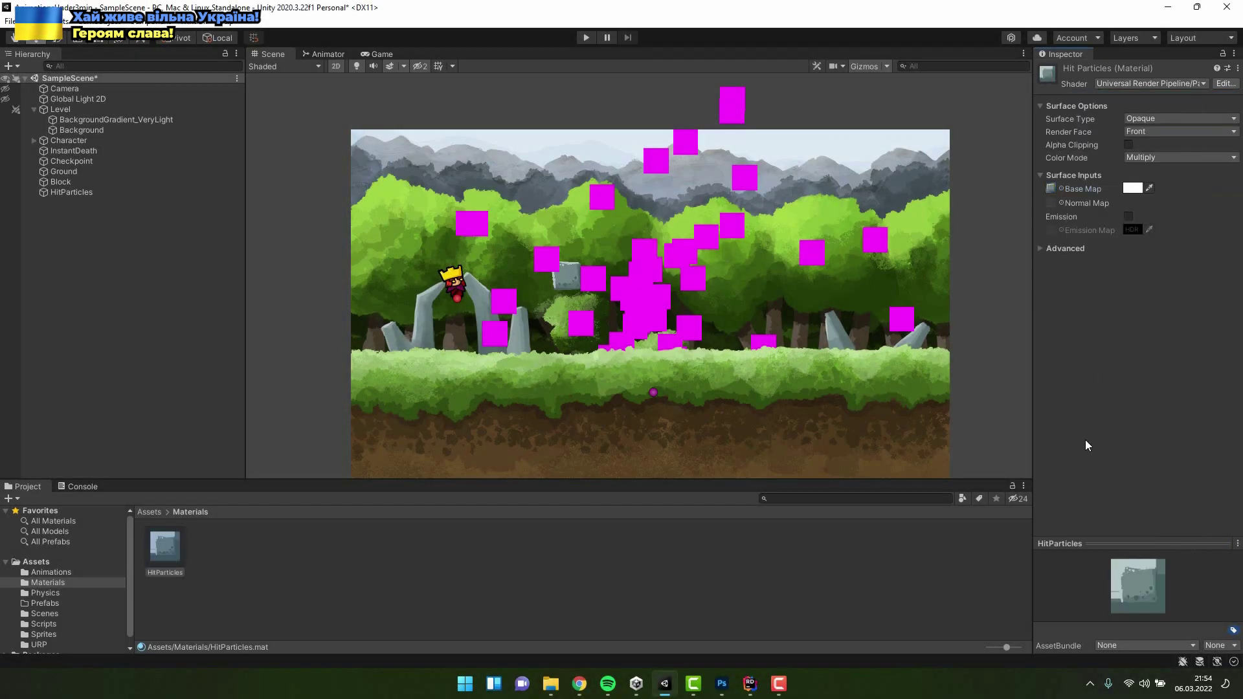
Assign the HitParticles material to the particle system's renderer and set its max particle size to 0,01.
left_click(60, 193)
scroll(1135, 378, "down", 10)
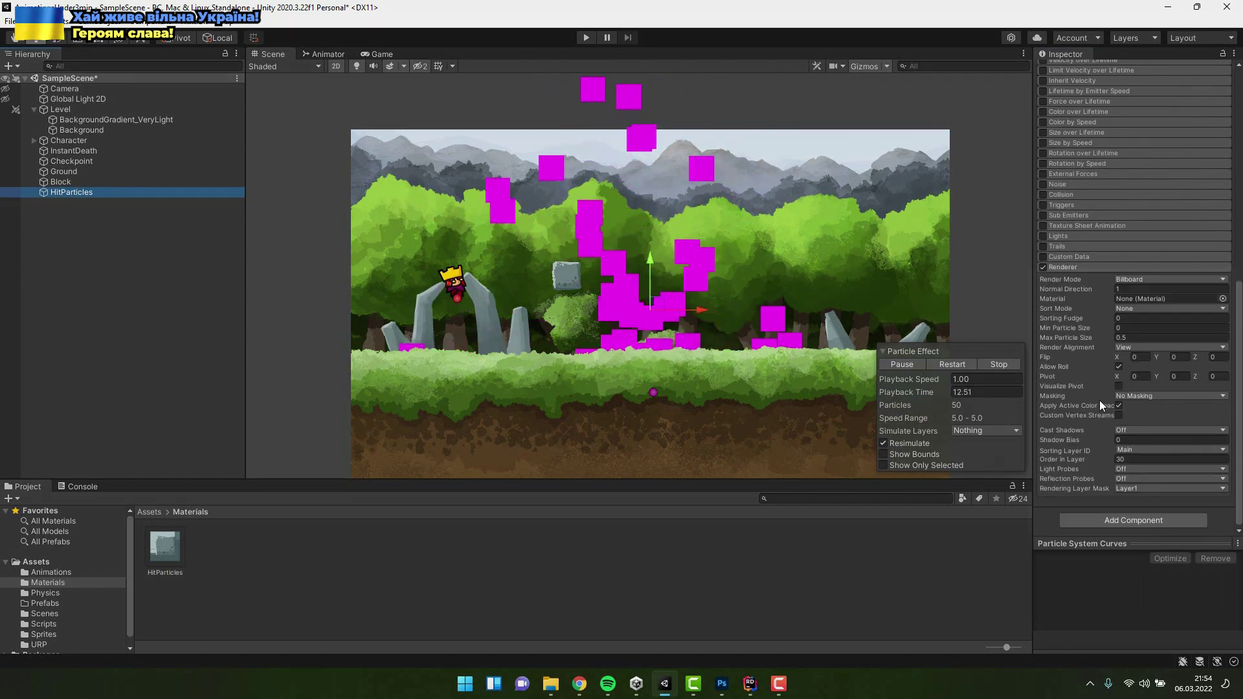
left_click(1223, 299)
double_click(1178, 356)
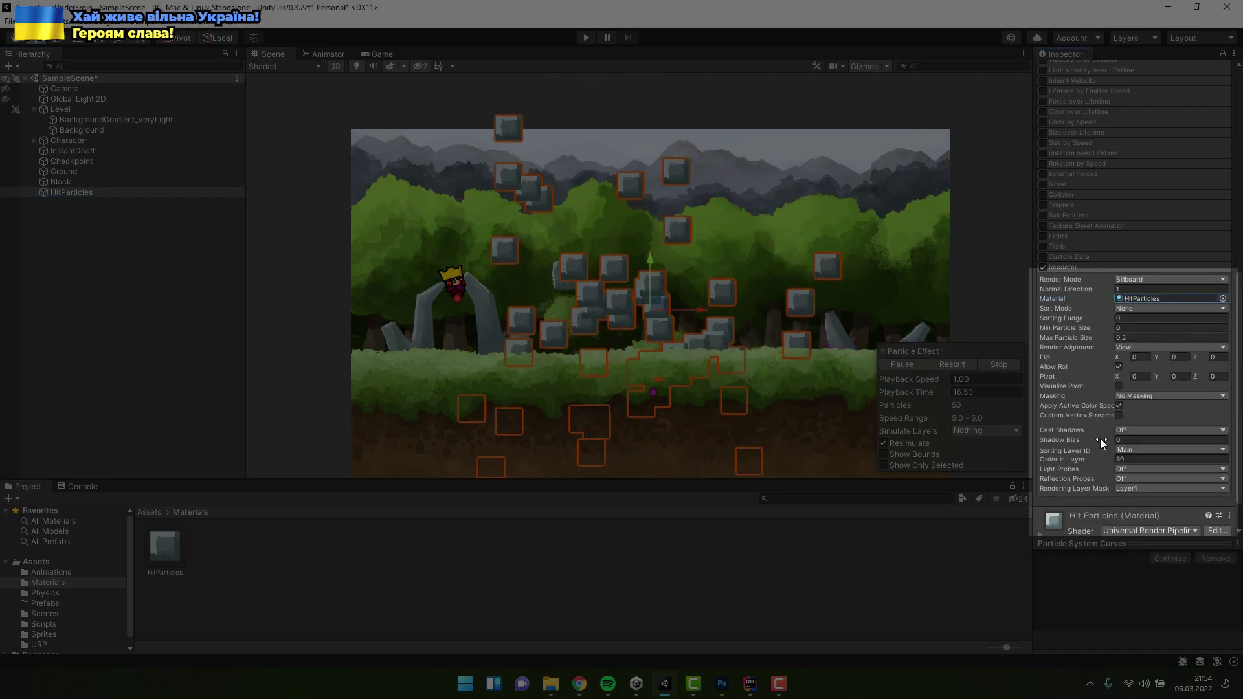
left_click(1091, 338)
type("0,01")
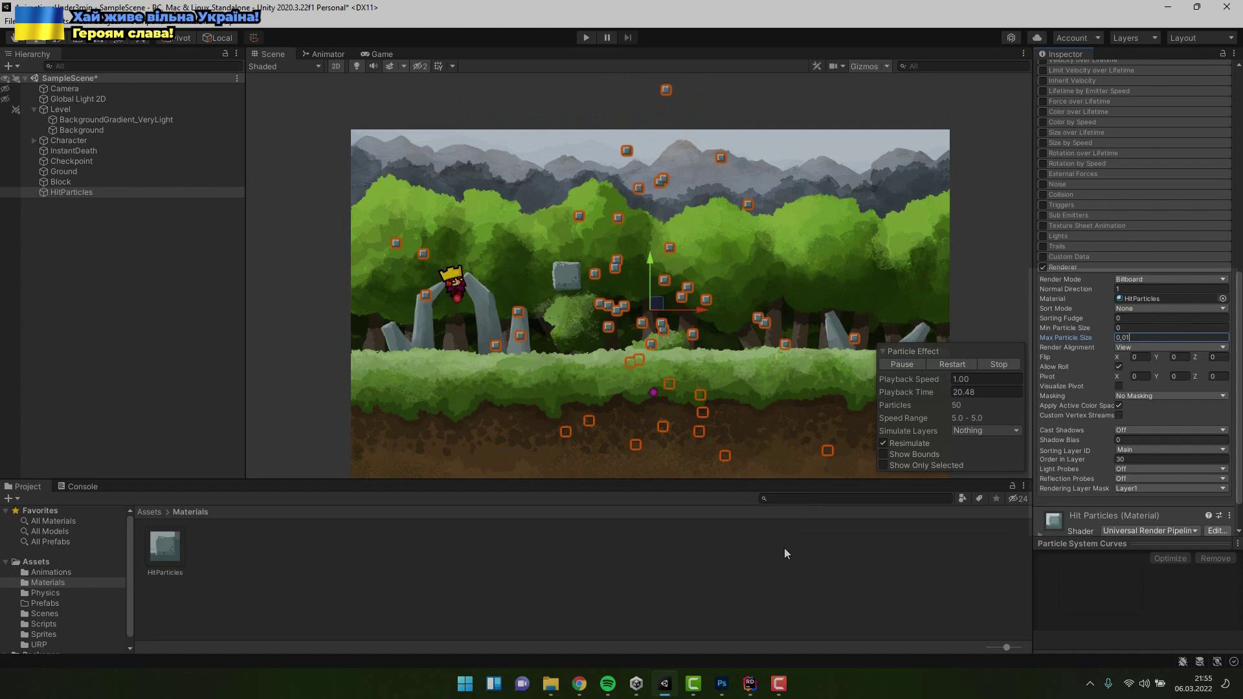
left_click(1066, 267)
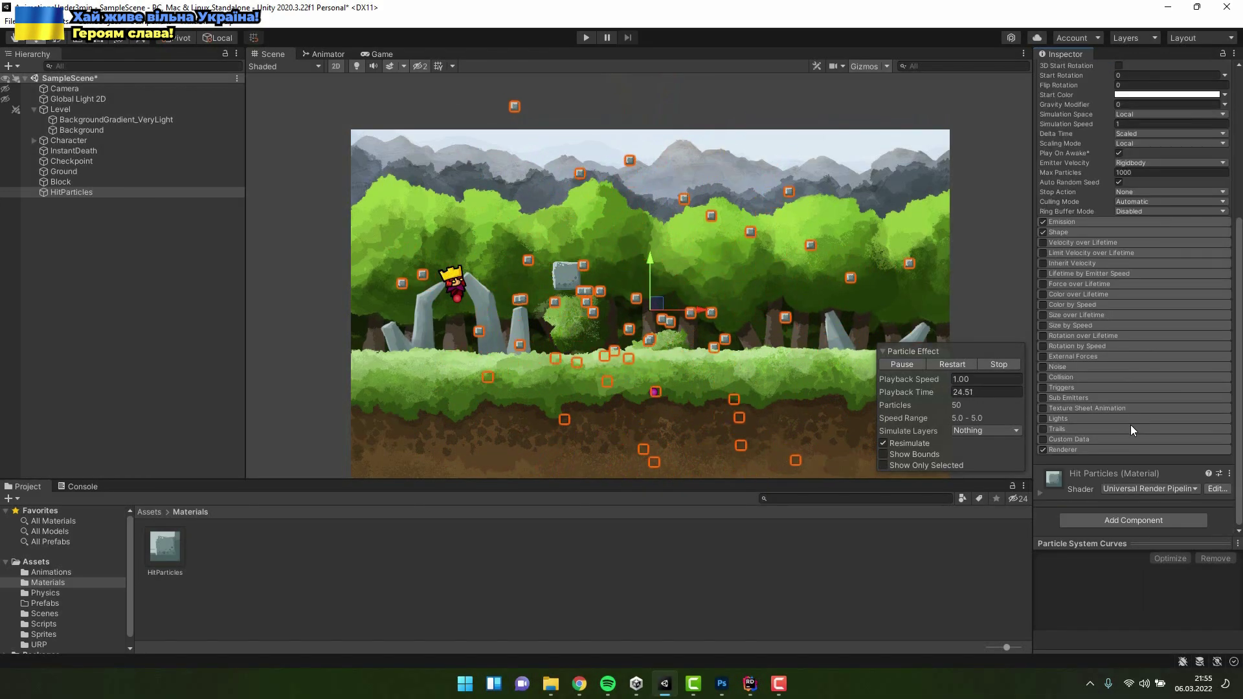
Enable Color over Lifetime on the particle system and make its gradient fade to transparent at the end.
left_click(1082, 294)
left_click(1151, 307)
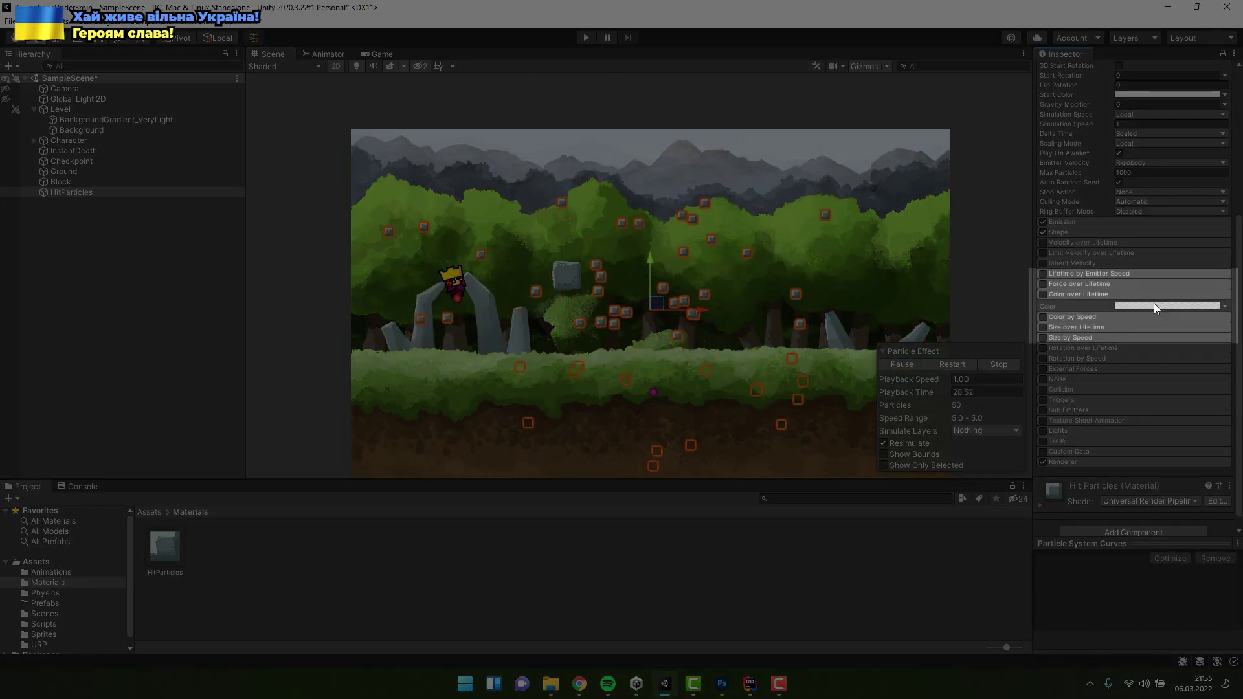
left_click(1043, 293)
left_click(1151, 306)
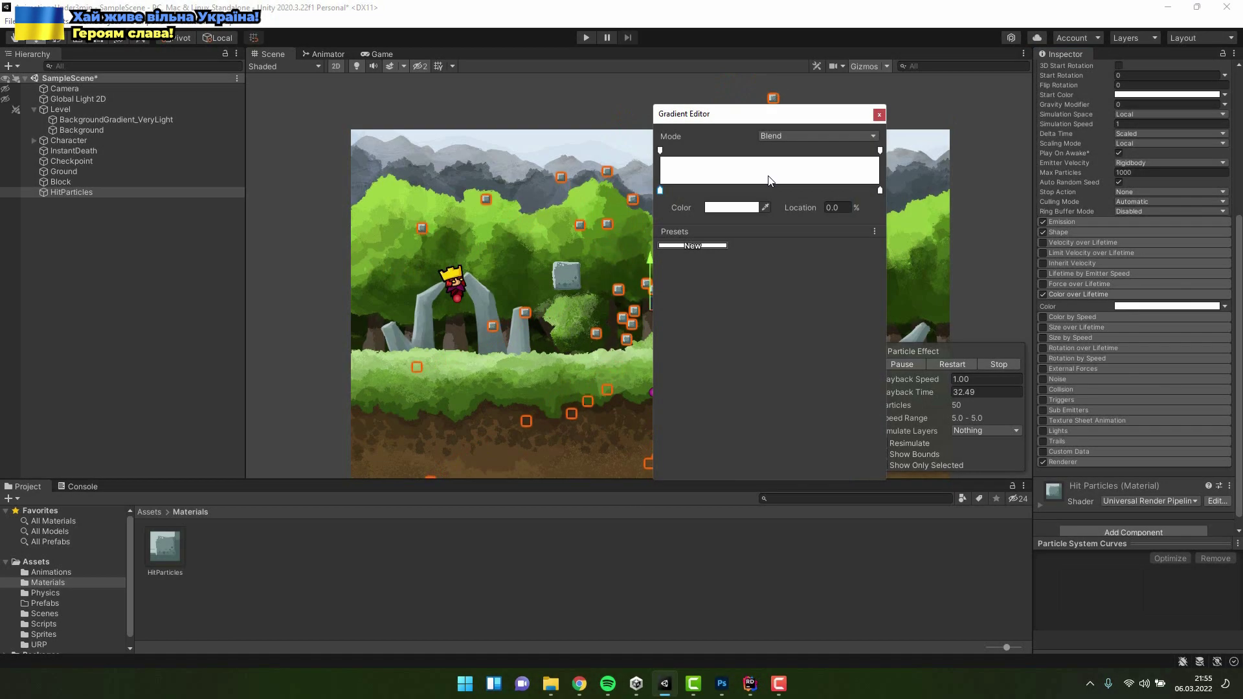
left_click(880, 150)
left_click_drag(748, 207, 696, 207)
left_click(879, 115)
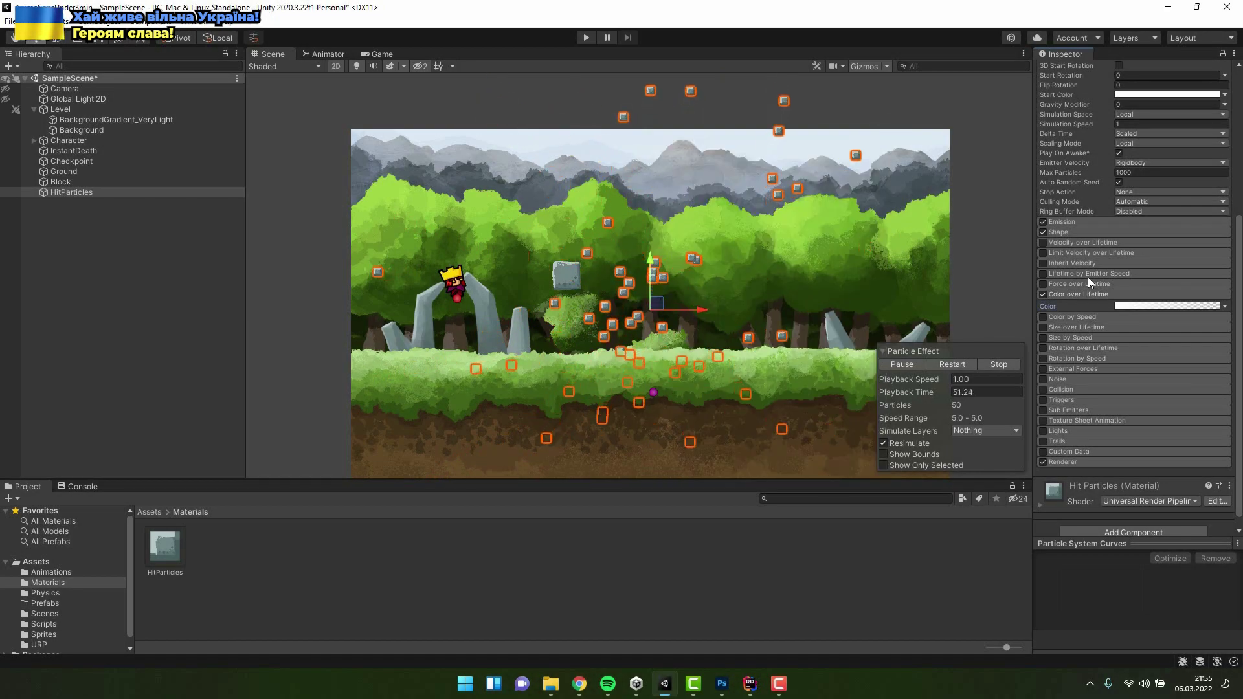
Set the particle system's gravity modifier to 1 and turn off looping.
scroll(1089, 277, "up", 3)
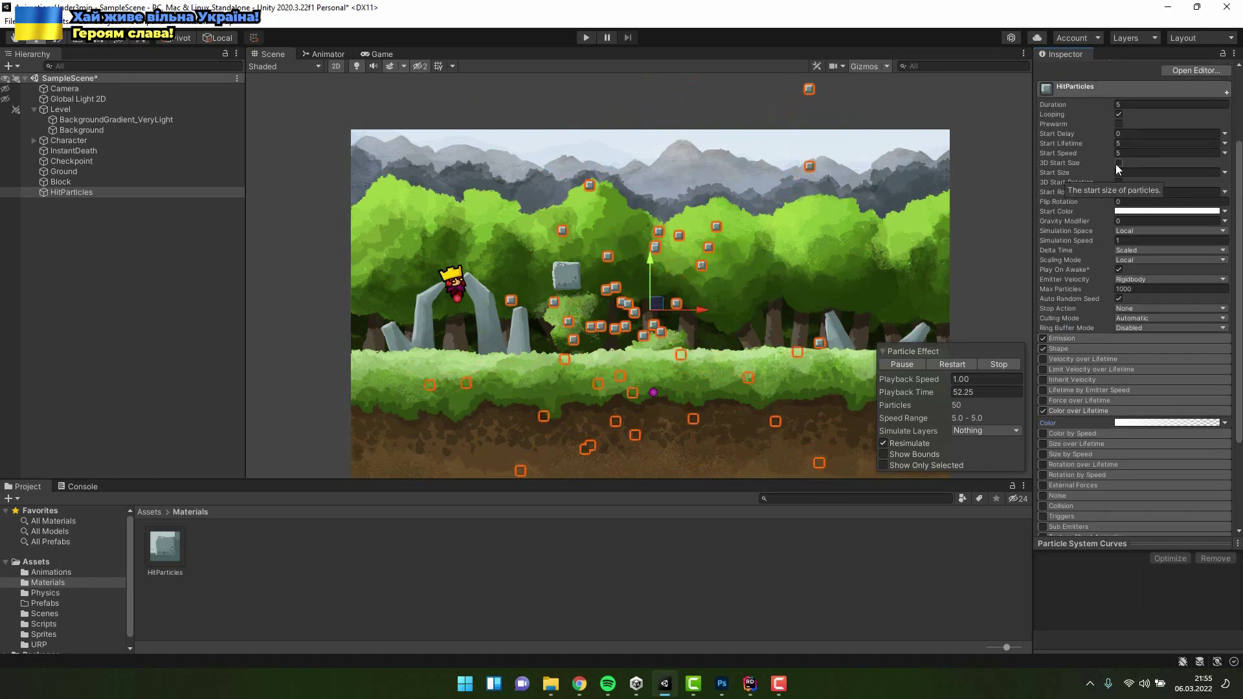
left_click(1123, 221)
type("1")
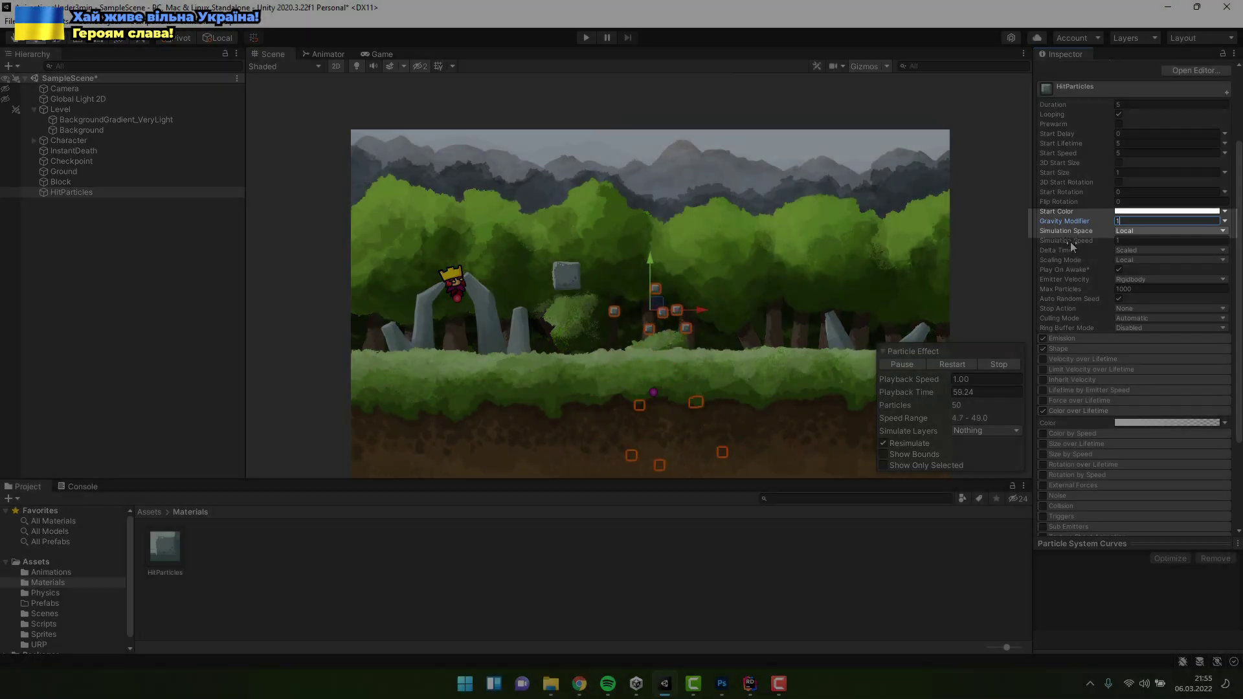
scroll(1076, 409, "up", 3)
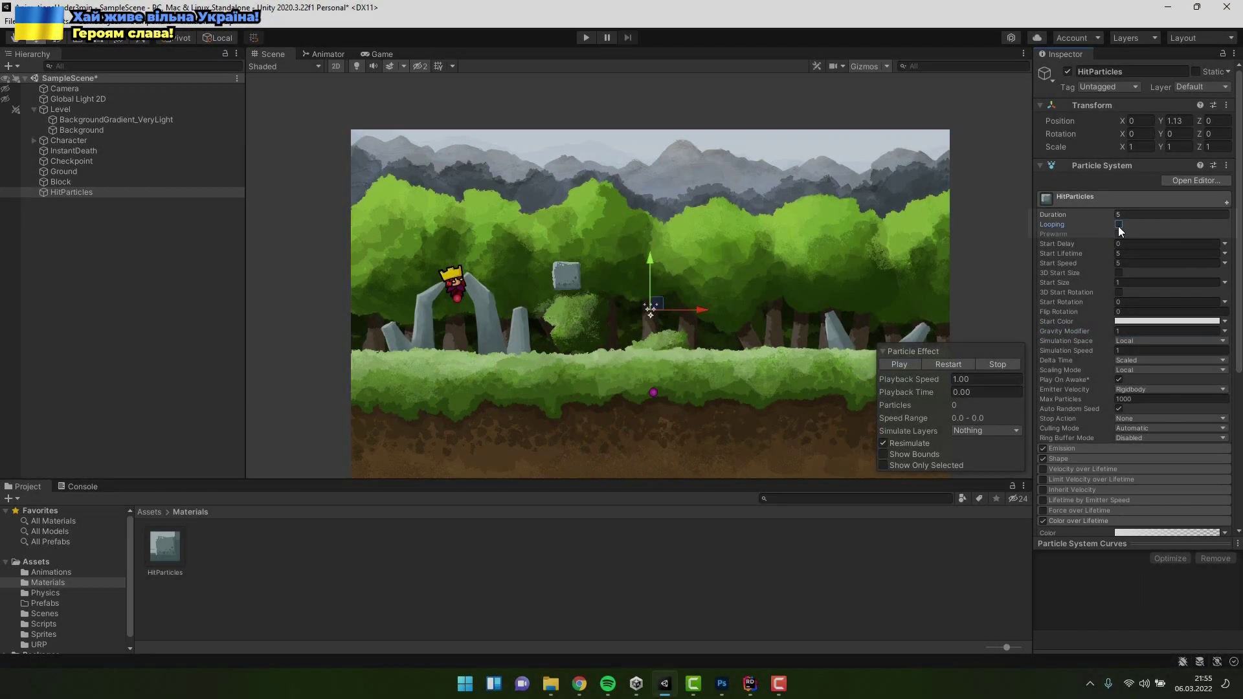
Set the emission rate over time to 0, add a burst with a count of 20, and preview the effect.
scroll(1076, 328, "down", 3)
left_click(1070, 329)
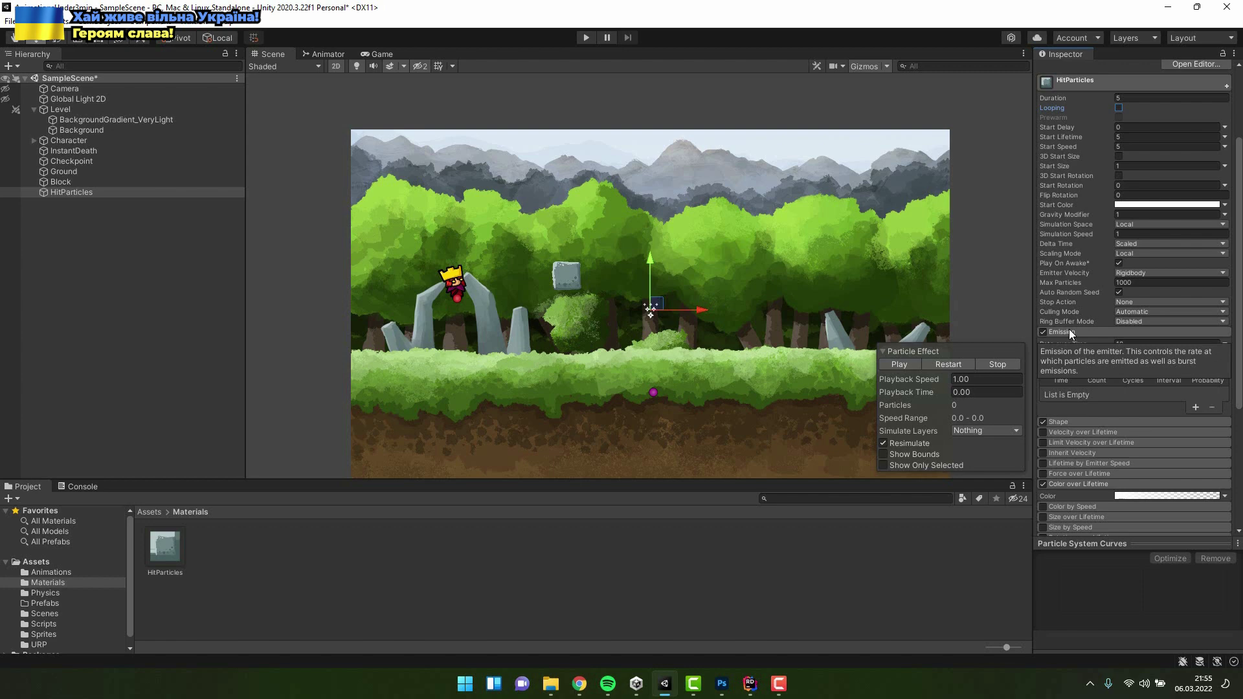
scroll(1070, 328, "down", 3)
left_click(1135, 228)
type("0")
left_click(1193, 292)
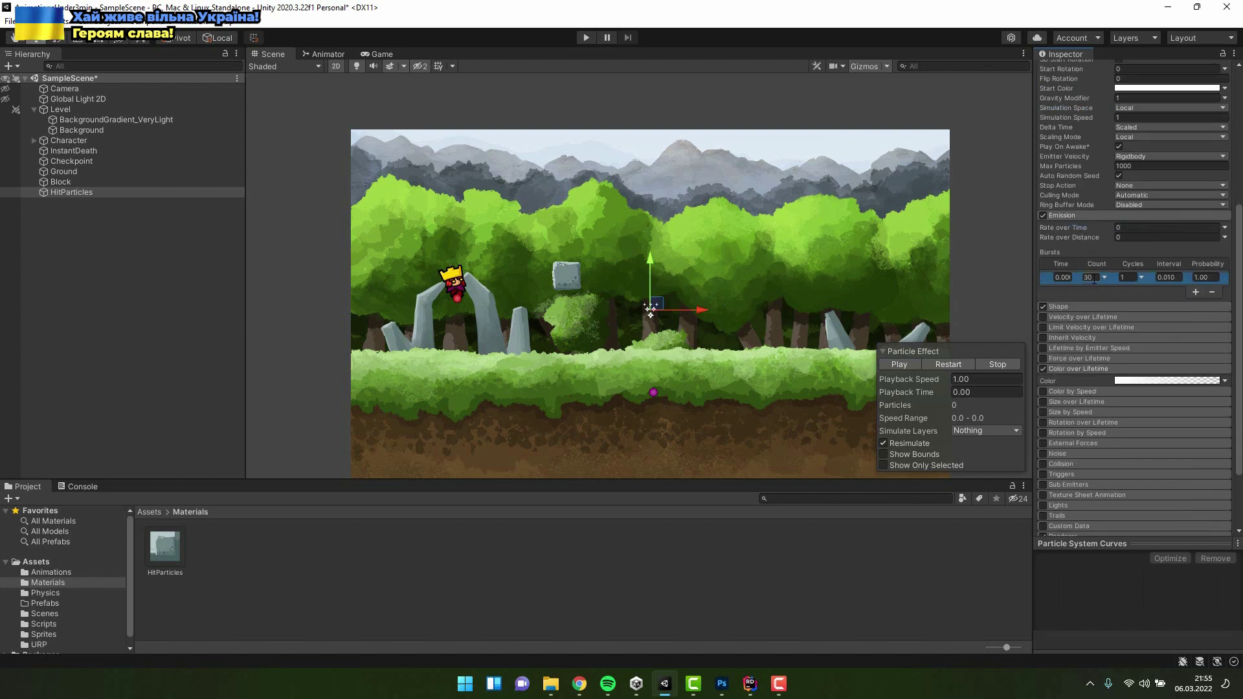
type("20")
left_click(899, 362)
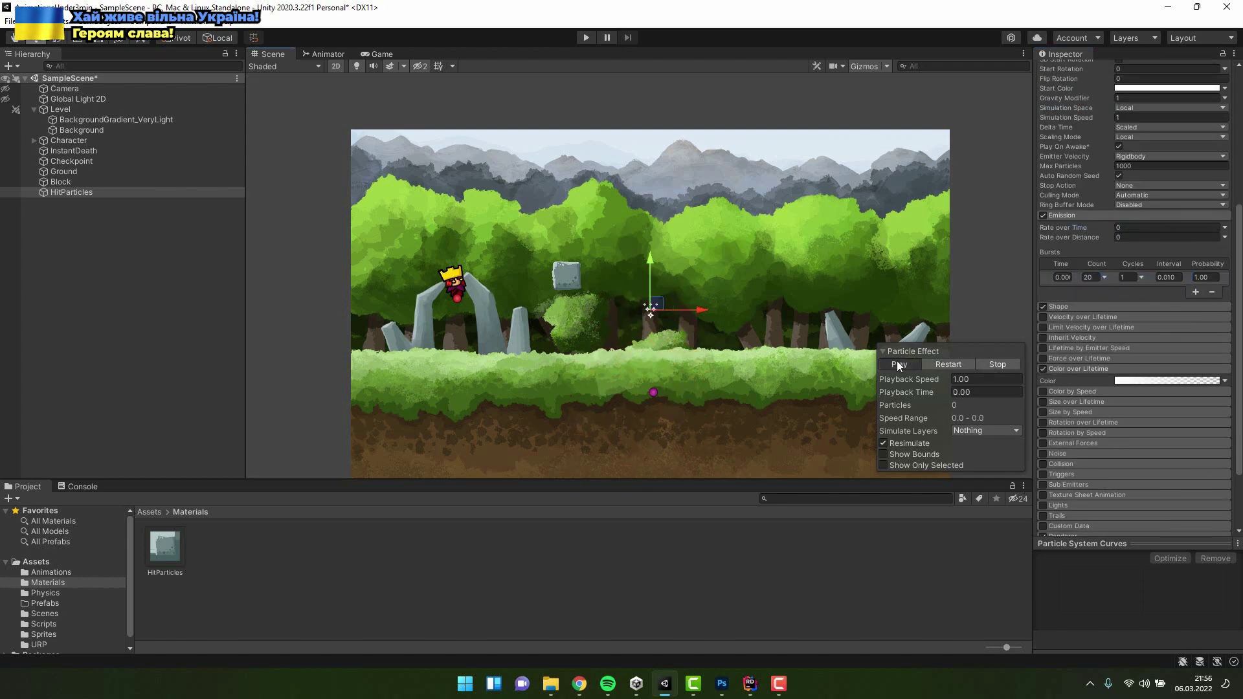
left_click(997, 364)
Set the particle system's stop action to Destroy and collapse its expanded modules.
scroll(1074, 311, "up", 3)
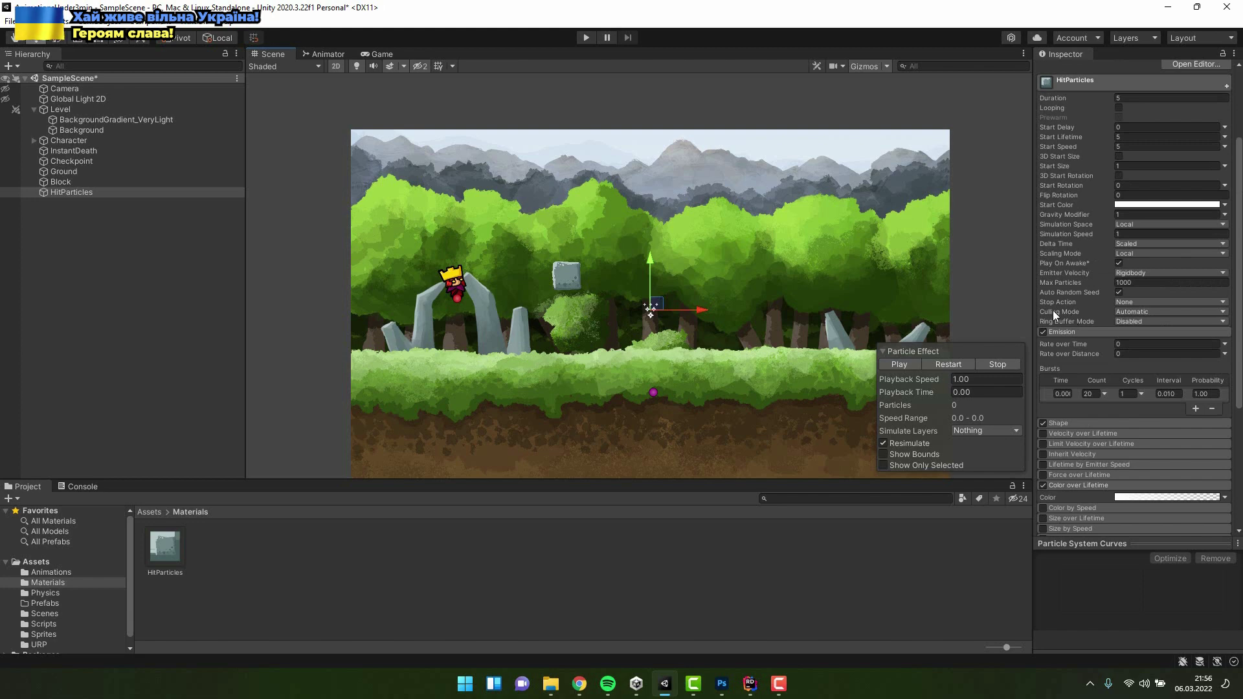
left_click(1131, 302)
left_click(1134, 343)
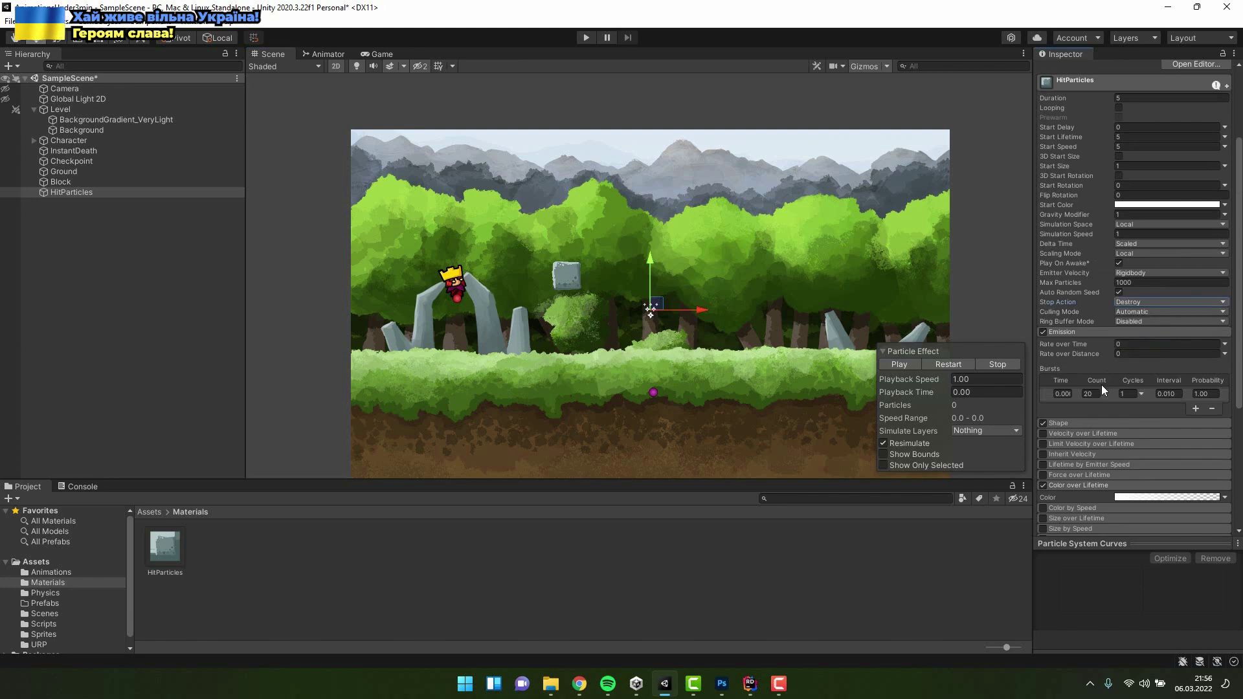
left_click(1087, 333)
scroll(1093, 279, "up", 5)
left_click(1077, 199)
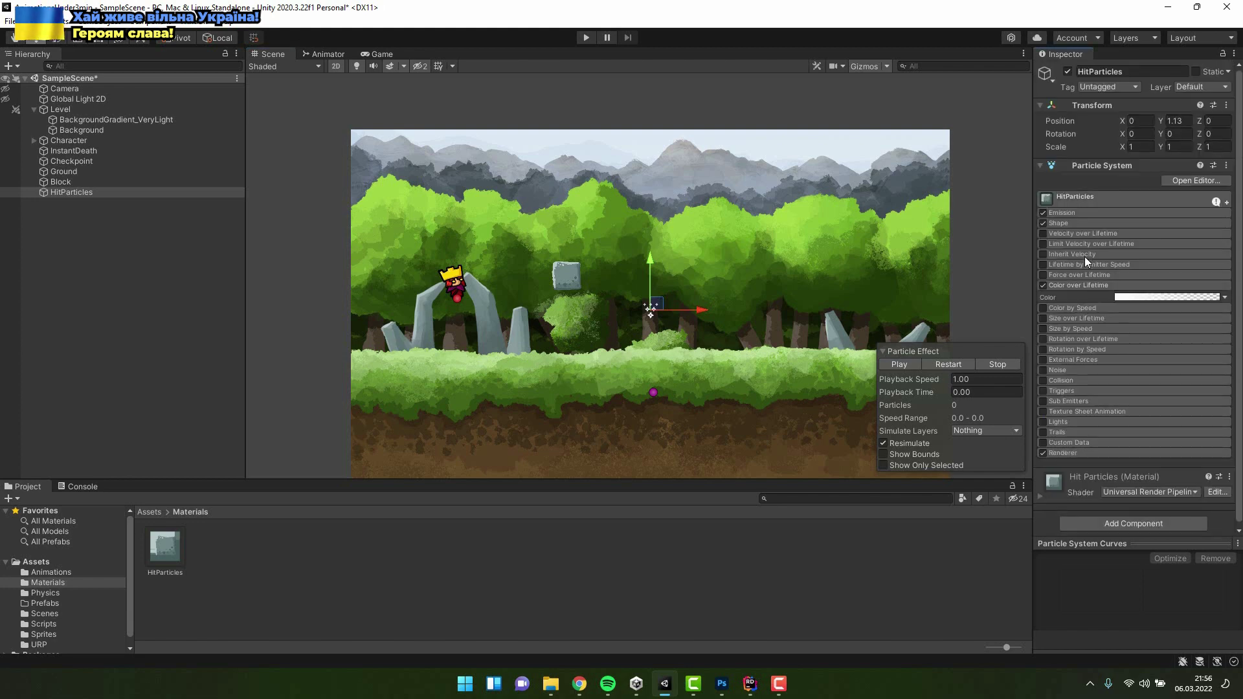
left_click(1089, 284)
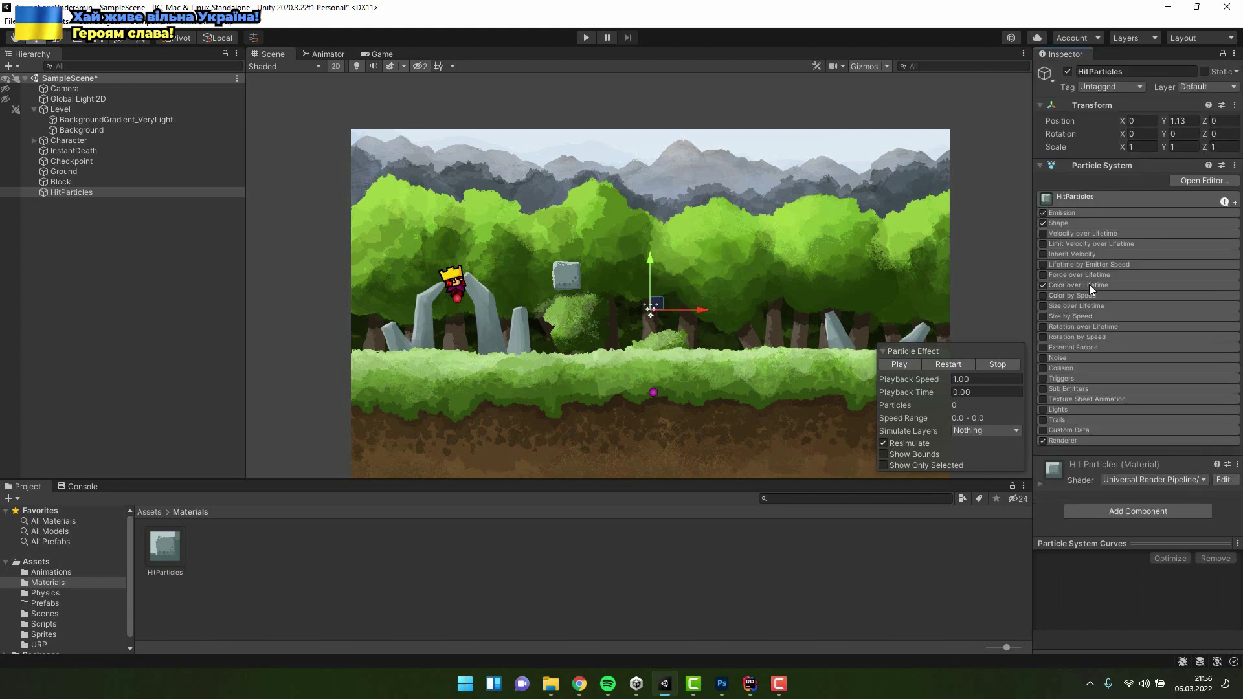
Save HitParticles as a prefab in the Prefabs folder and delete the object from the scene.
left_click(145, 513)
double_click(311, 542)
left_click(87, 192)
left_click(85, 255)
left_click_drag(97, 192, 170, 550)
left_click(111, 369)
left_click(49, 193)
key("Delete")
Create a C# script named Spawner in the Scripts folder and attach it to the Block object.
left_click(151, 512)
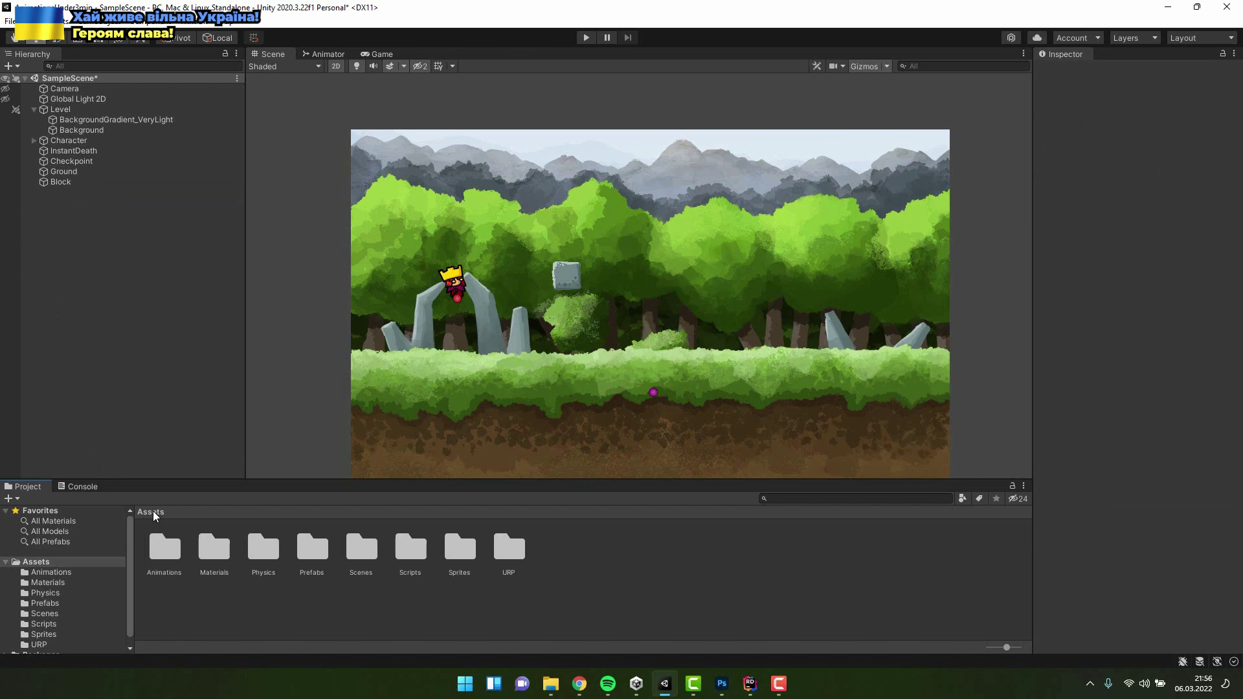
double_click(411, 547)
right_click(453, 602)
mouse_move(518, 252)
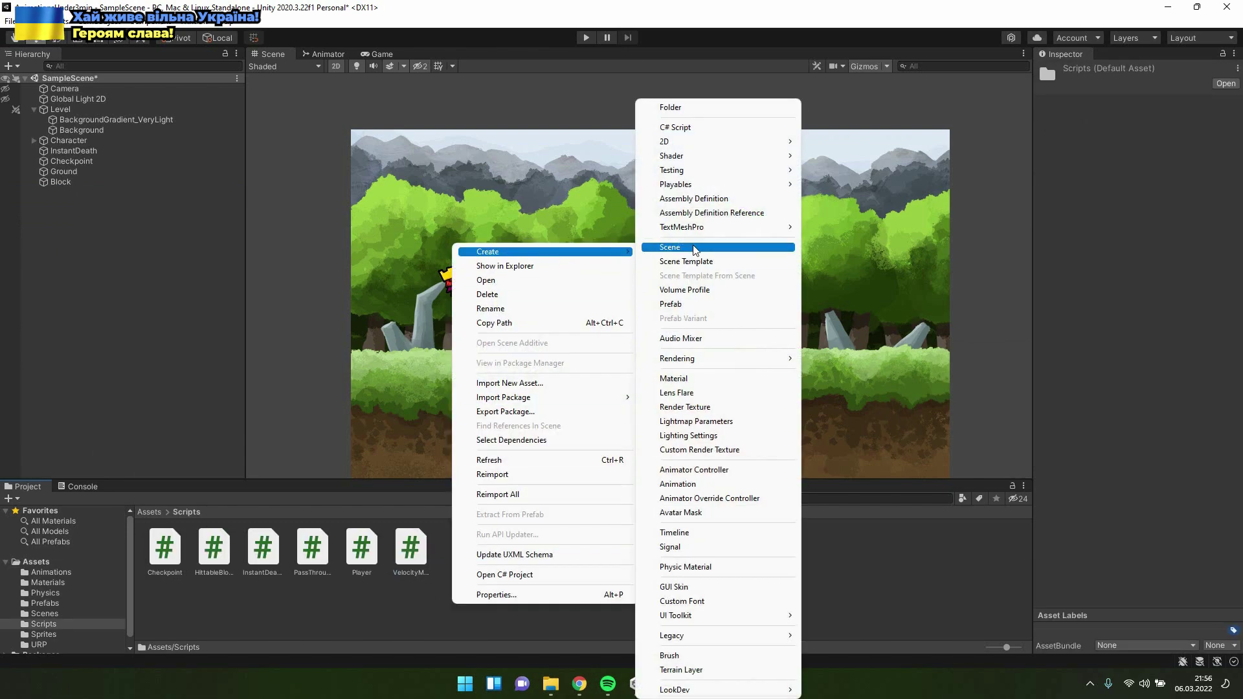
left_click(676, 127)
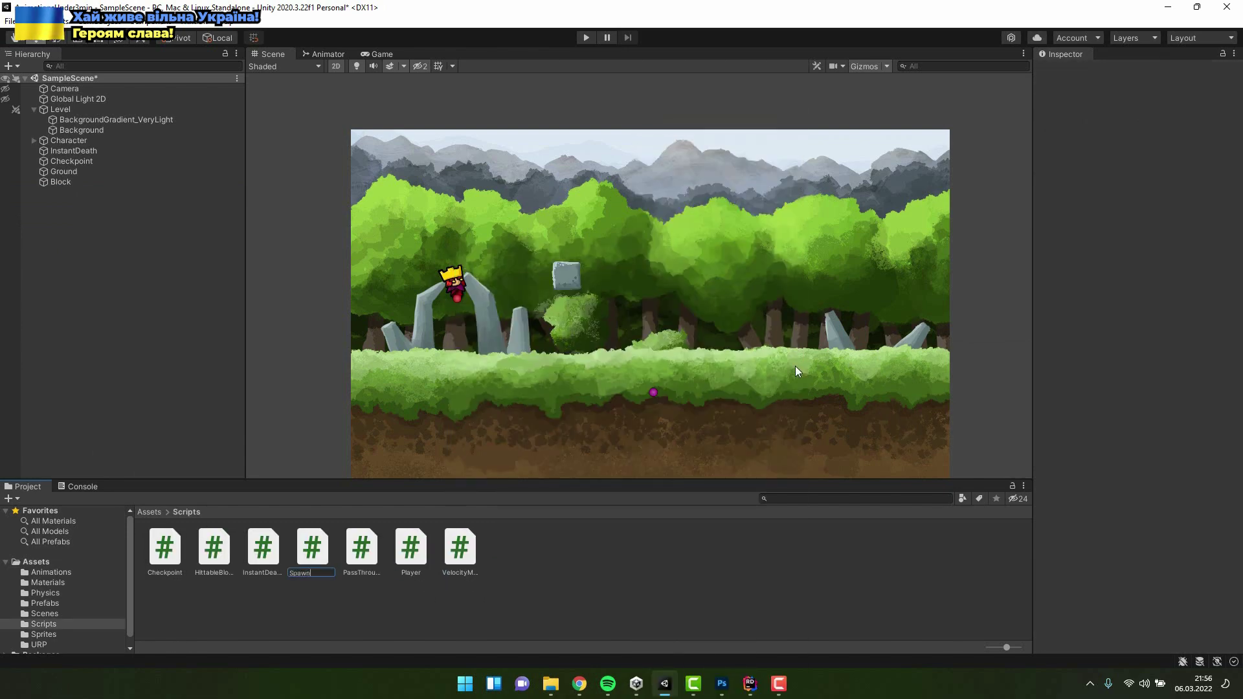
type("Spawner")
key("Return")
left_click(60, 183)
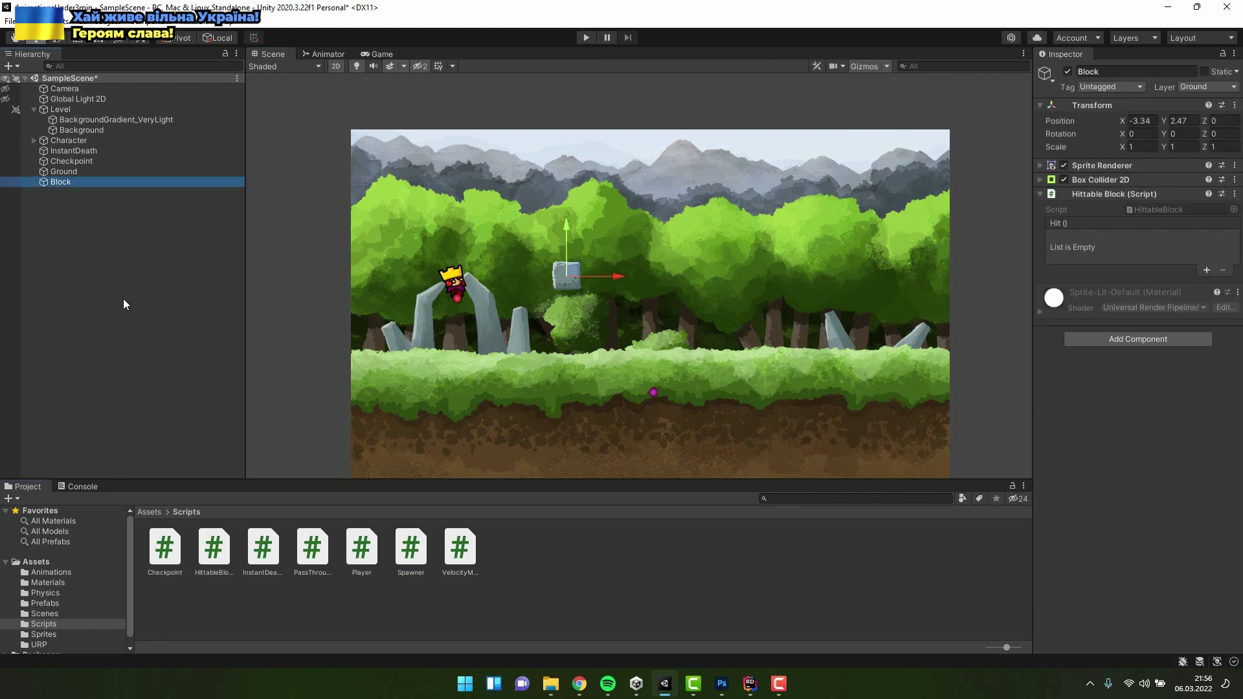
left_click_drag(411, 547, 1099, 402)
Open the Spawner script in the code editor and remove the unused using lines and the default class body.
double_click(411, 547)
left_click_drag(318, 86, 64, 68)
key("Delete")
key("Delete")
left_click_drag(98, 231, 88, 162)
key("Delete")
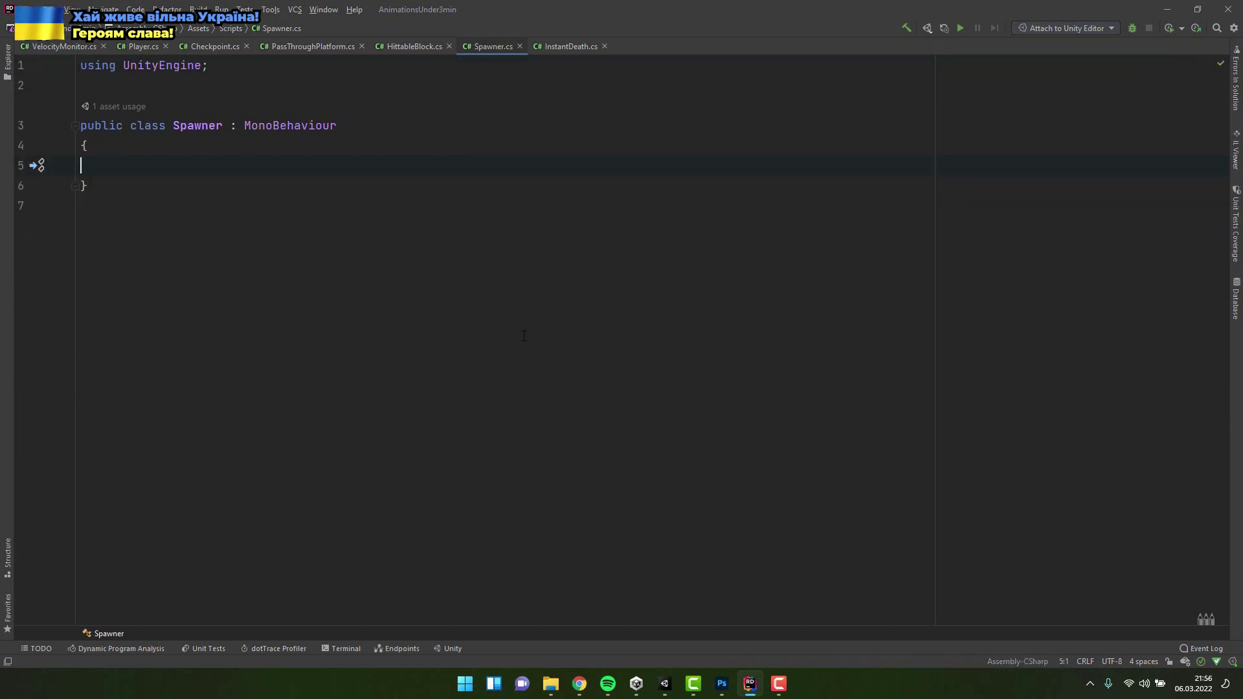
Add a serialized private GameObject field named _object to the Spawner class.
type("[SerializeField]")
key("BackSpace")
type("private GameObject _")
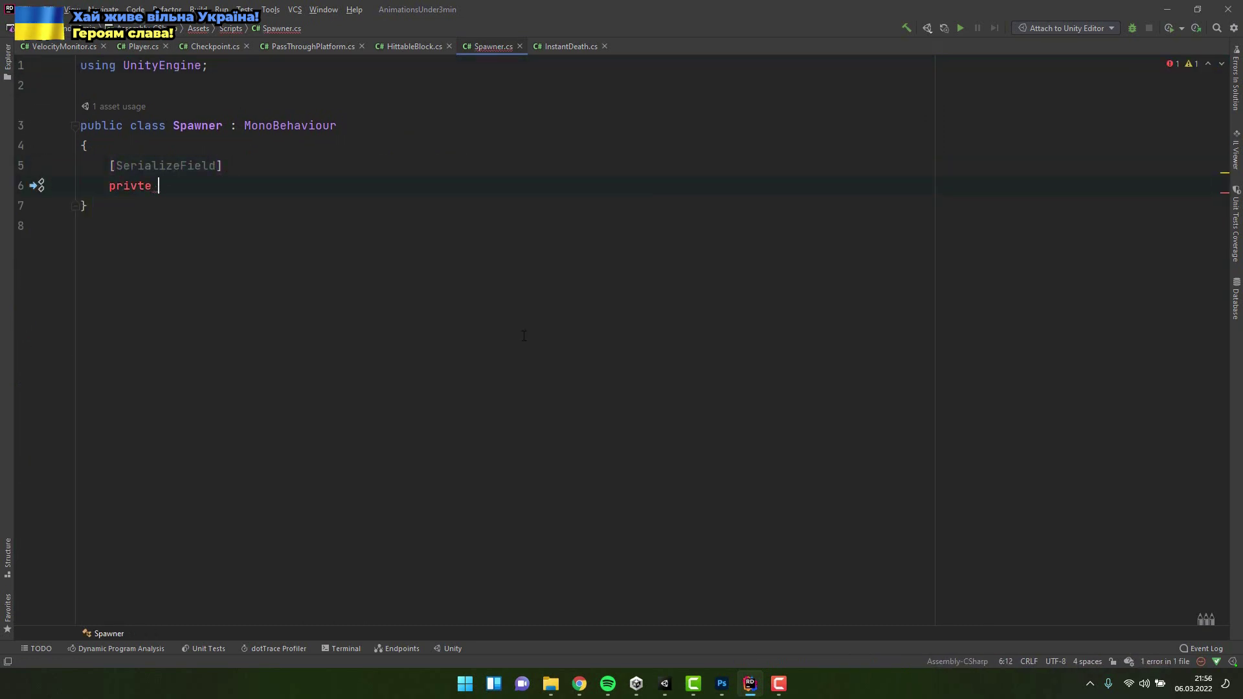
type("object;")
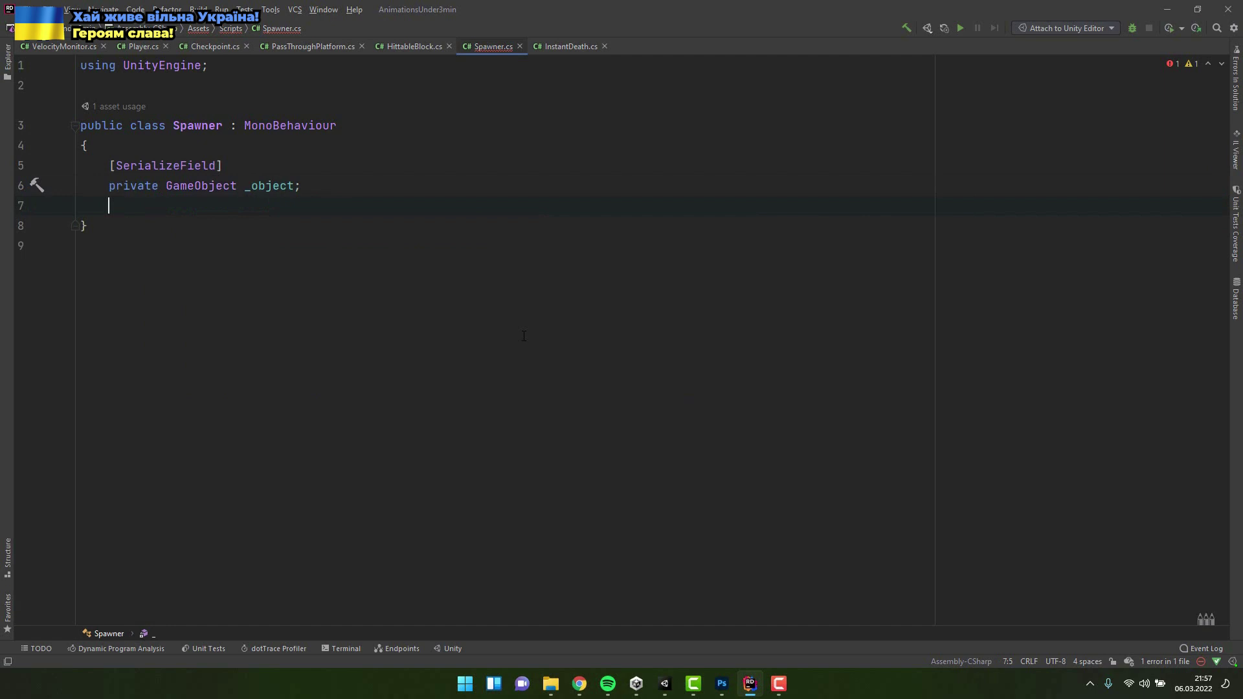
Add an empty public void Spawn() method below the _object field.
key("Return")
key("Return")
type("public void Spawn()")
key("Return")
type("{")
key("Return")
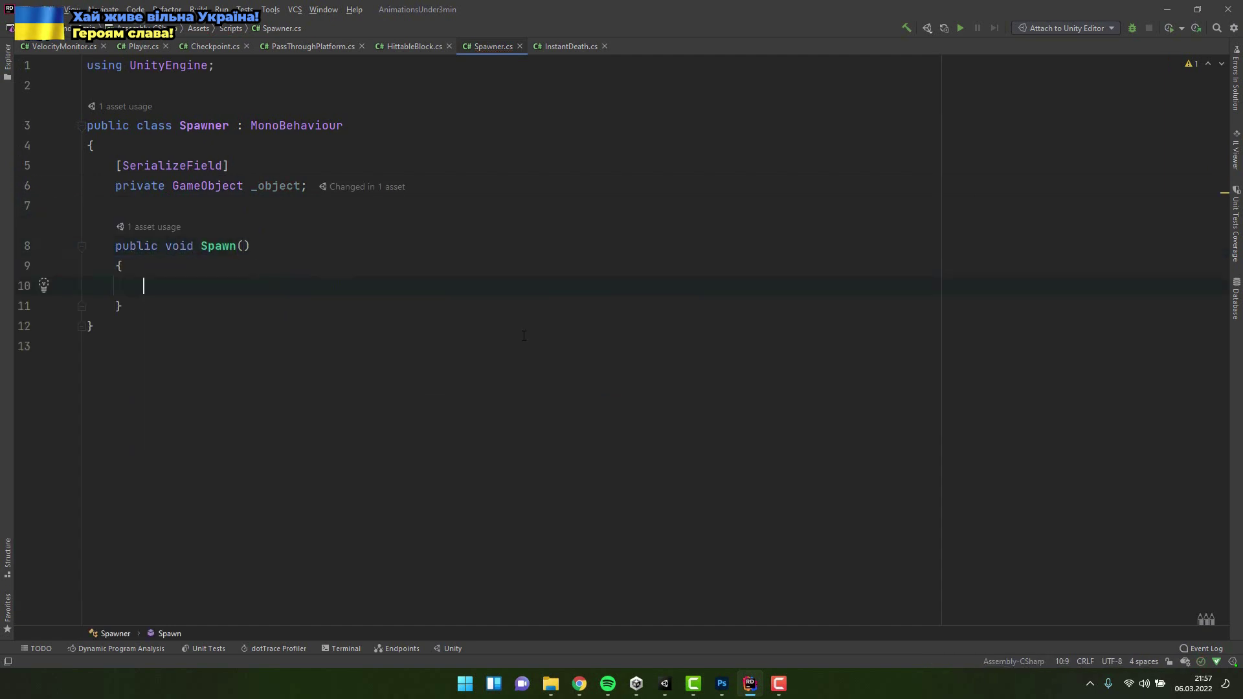
Make Spawn() call Instantiate(_object, transform.position, Quaternion.identity); and switch back to Unity.
type("Instantiate()_bo")
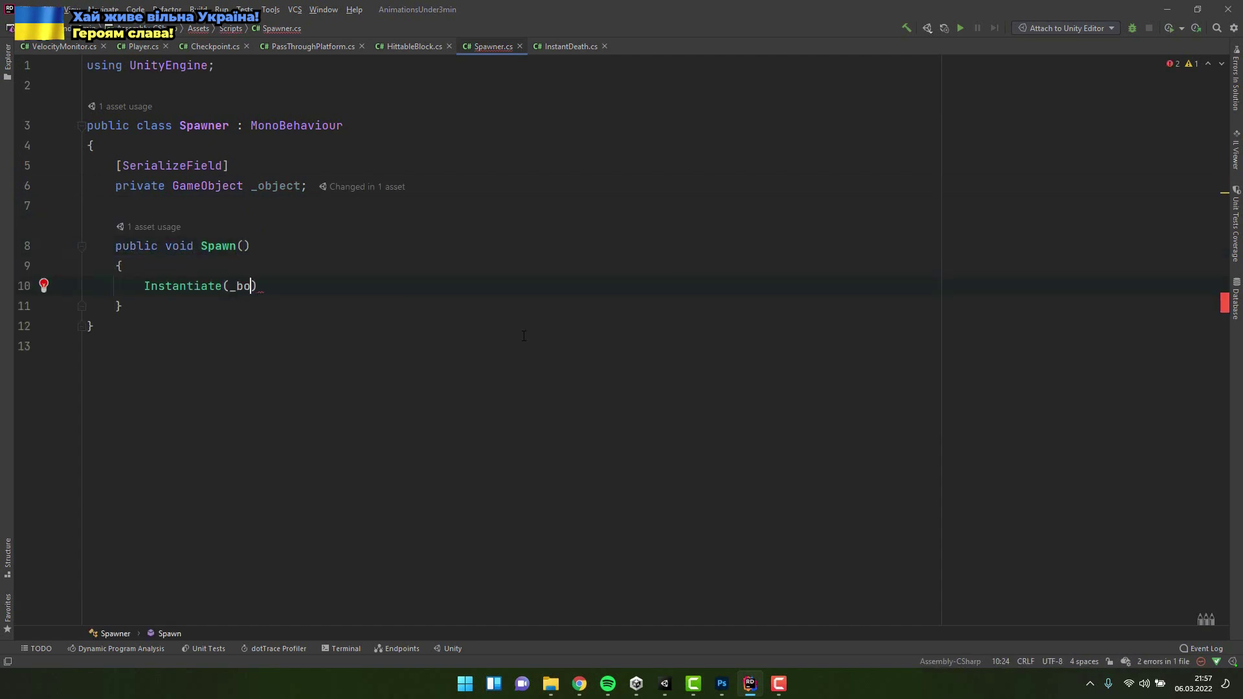
key("BackSpace")
key("BackSpace")
type("object, transform.")
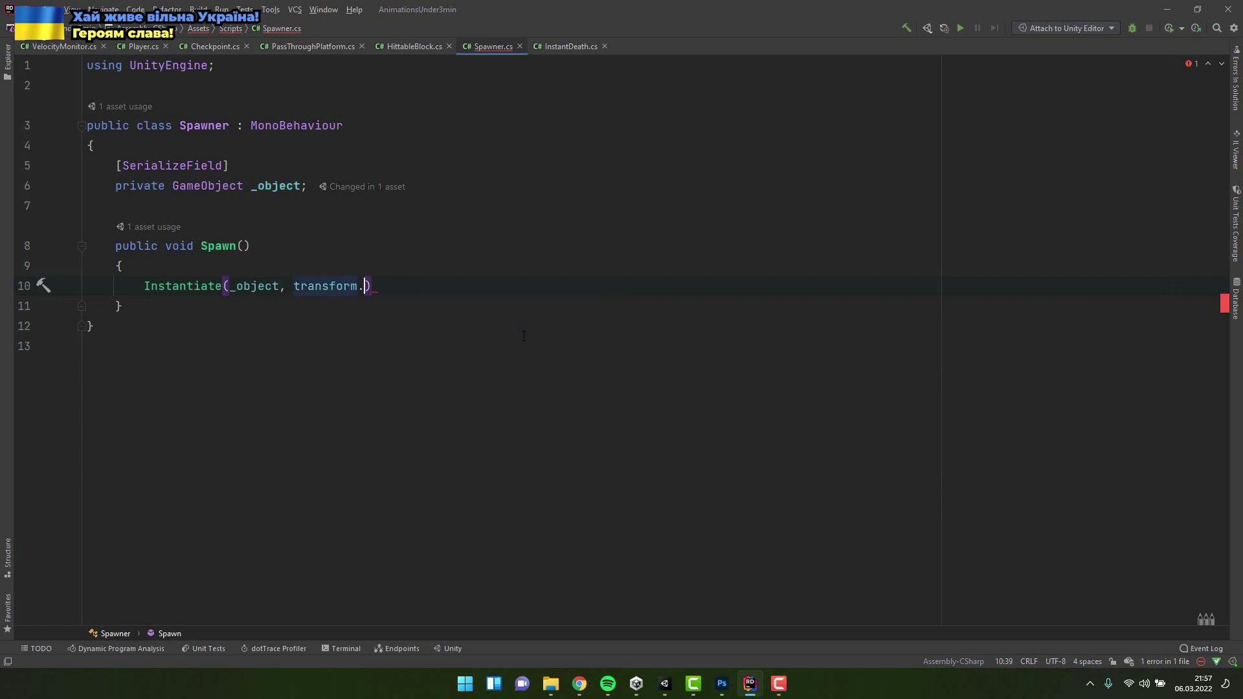
type("position,")
key("Return")
type(");")
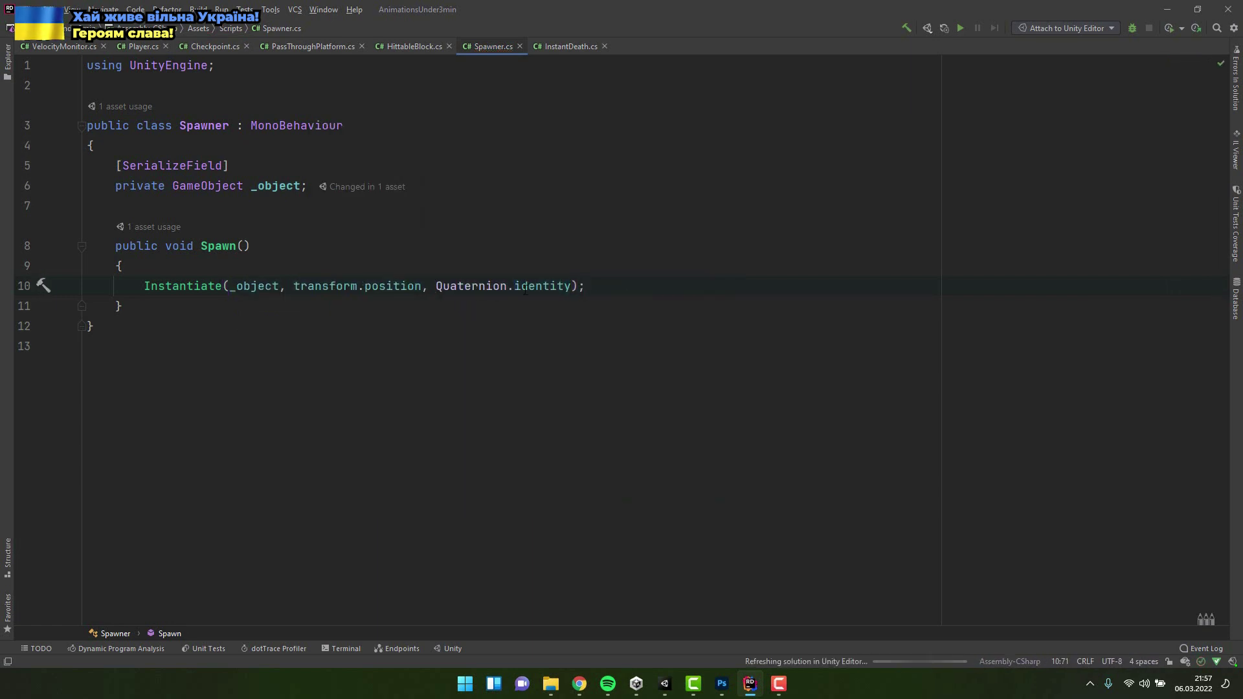
left_click(664, 691)
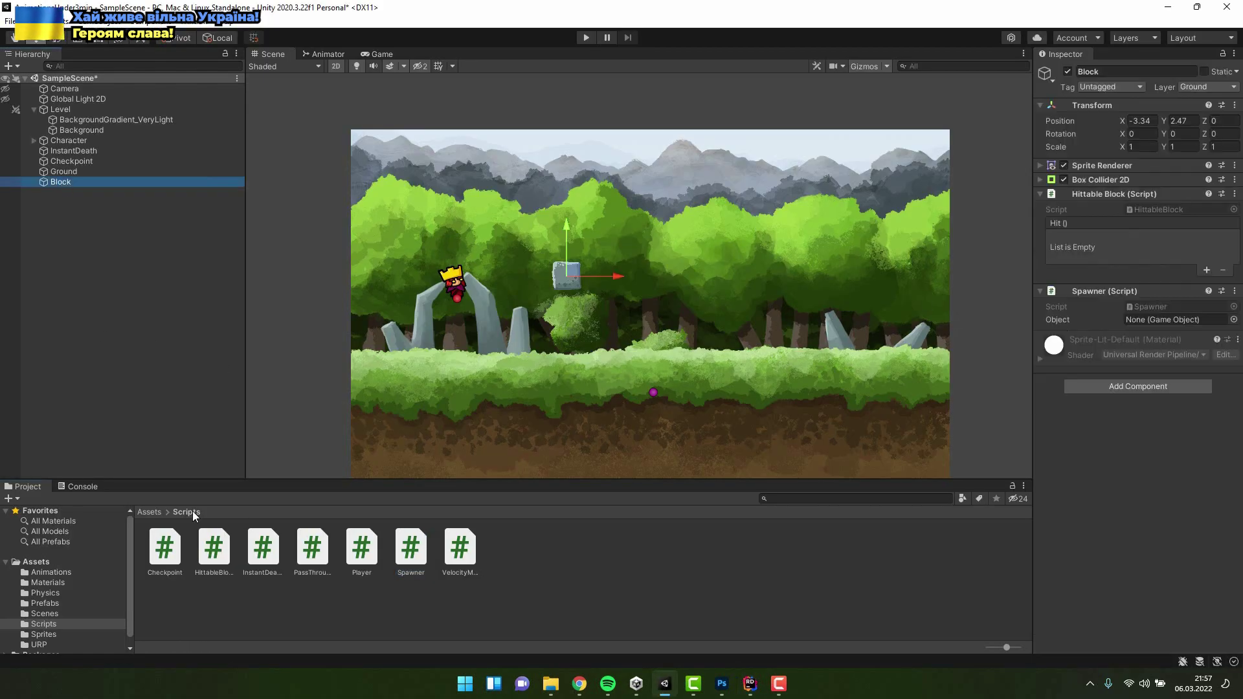
Assign the HitParticles prefab from the Prefabs folder as the Object of the Block's Spawner component.
left_click(154, 512)
double_click(315, 545)
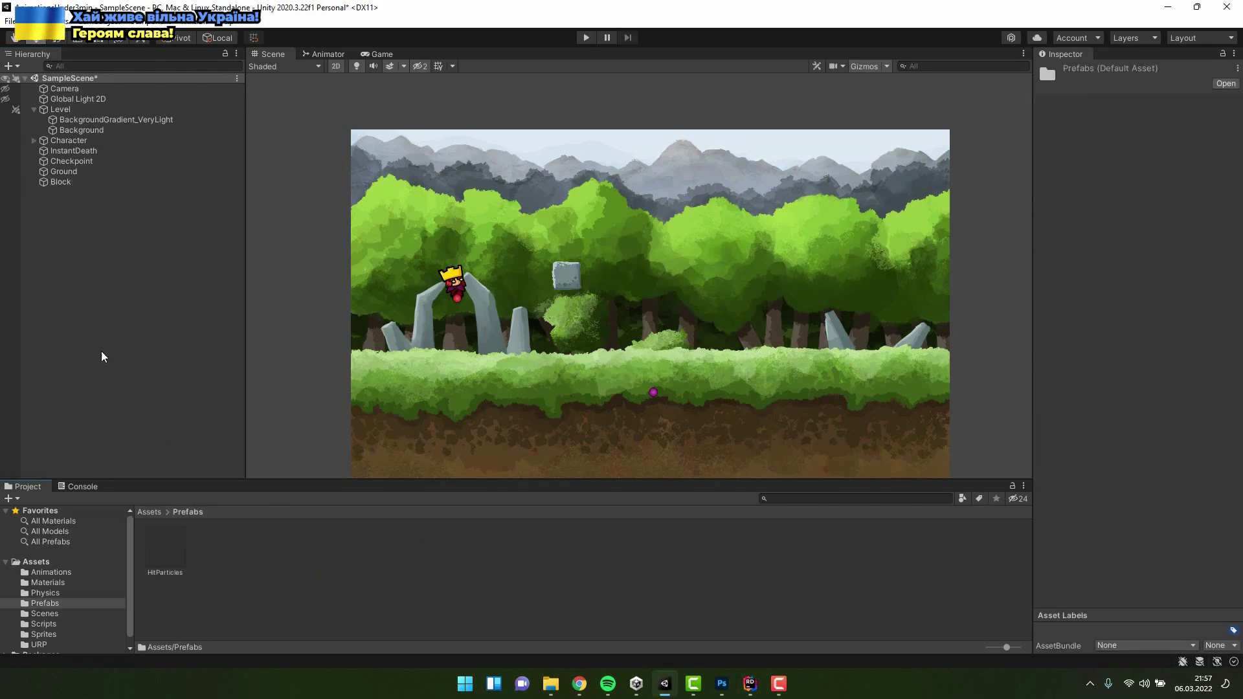
left_click(59, 183)
left_click_drag(162, 549, 1123, 353)
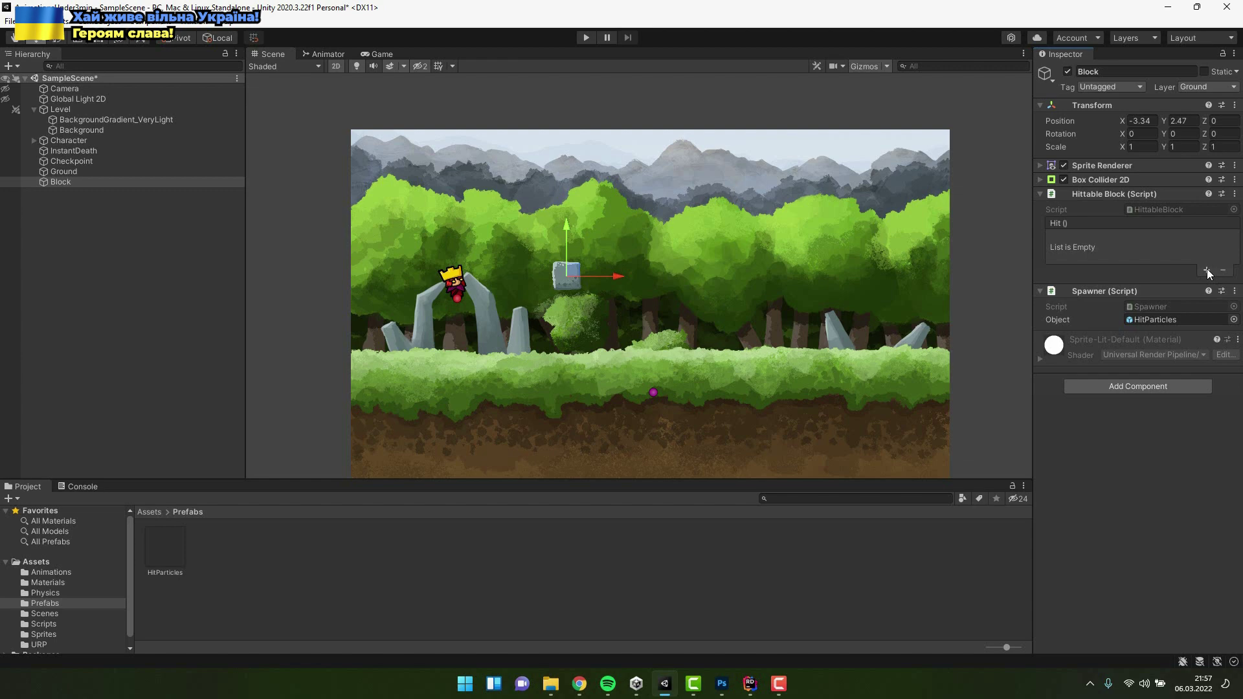
Add a Hit () event entry on the Block's Hittable Block component that targets Block and calls Spawner.Spawn.
left_click(1207, 270)
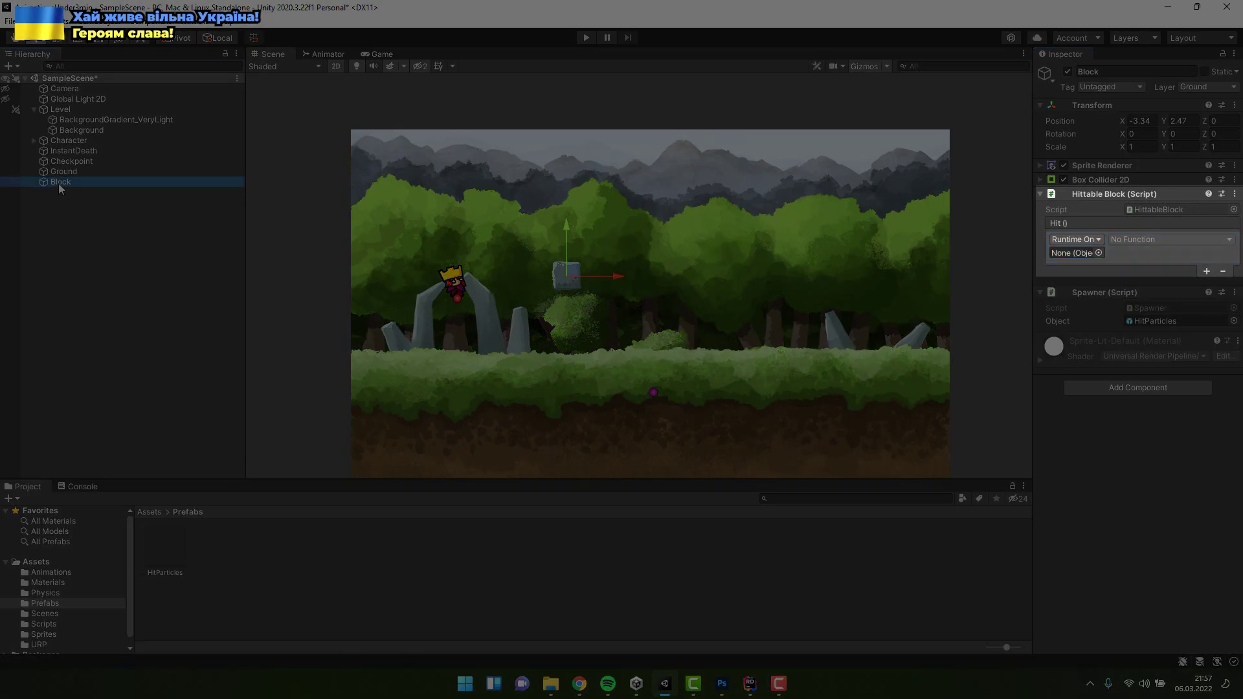
left_click_drag(58, 184, 1069, 237)
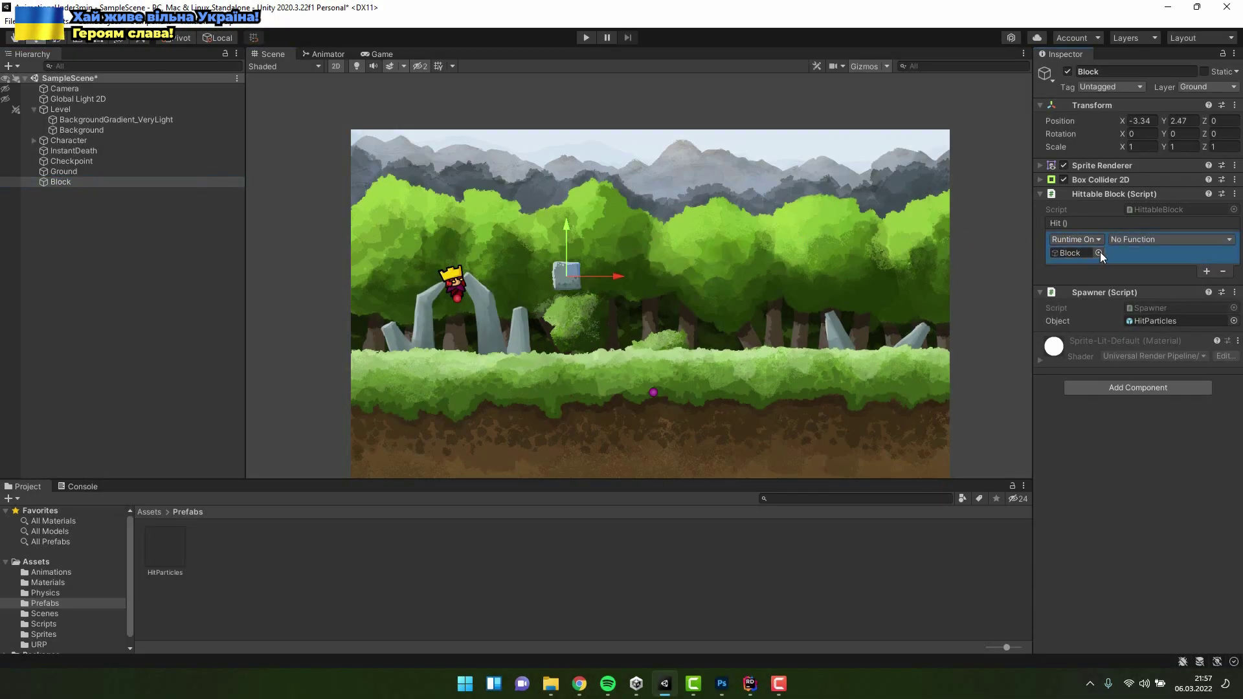
left_click(1141, 239)
mouse_move(1149, 346)
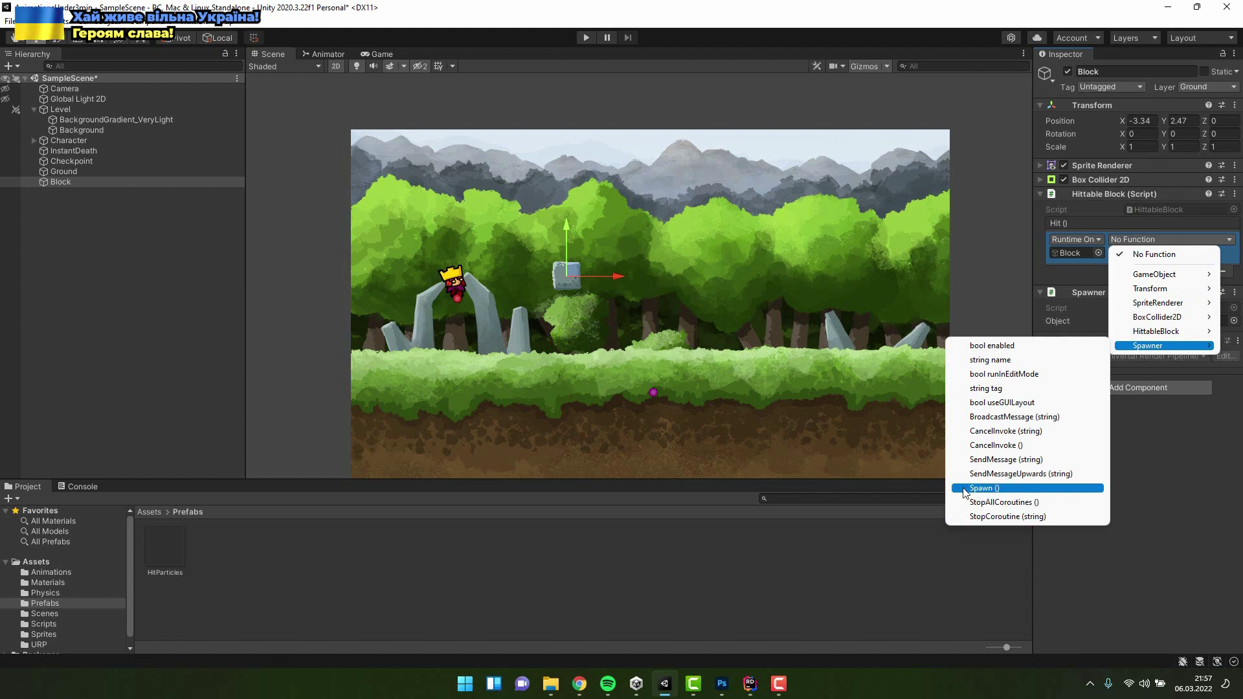
left_click(981, 489)
Add a second Hit () entry targeting Block that calls GameObject.SetActive with its checkbox left off.
left_click_drag(1063, 294, 1071, 285)
left_click(1137, 271)
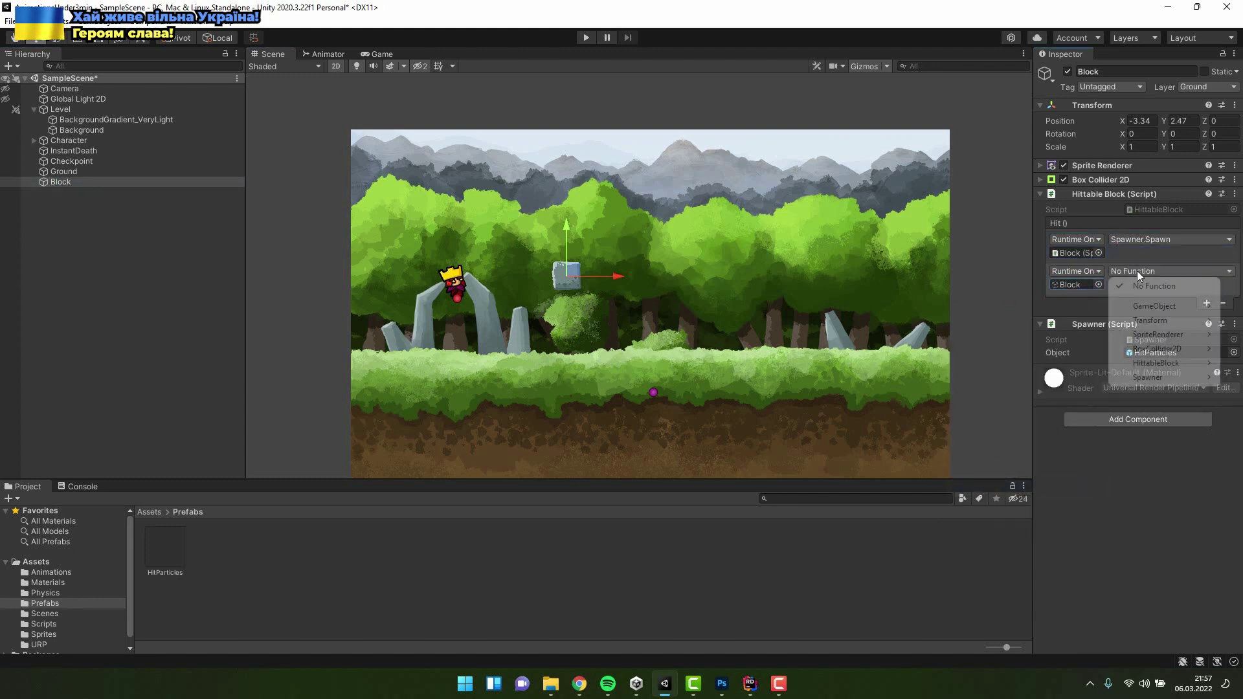
mouse_move(1154, 307)
left_click(994, 406)
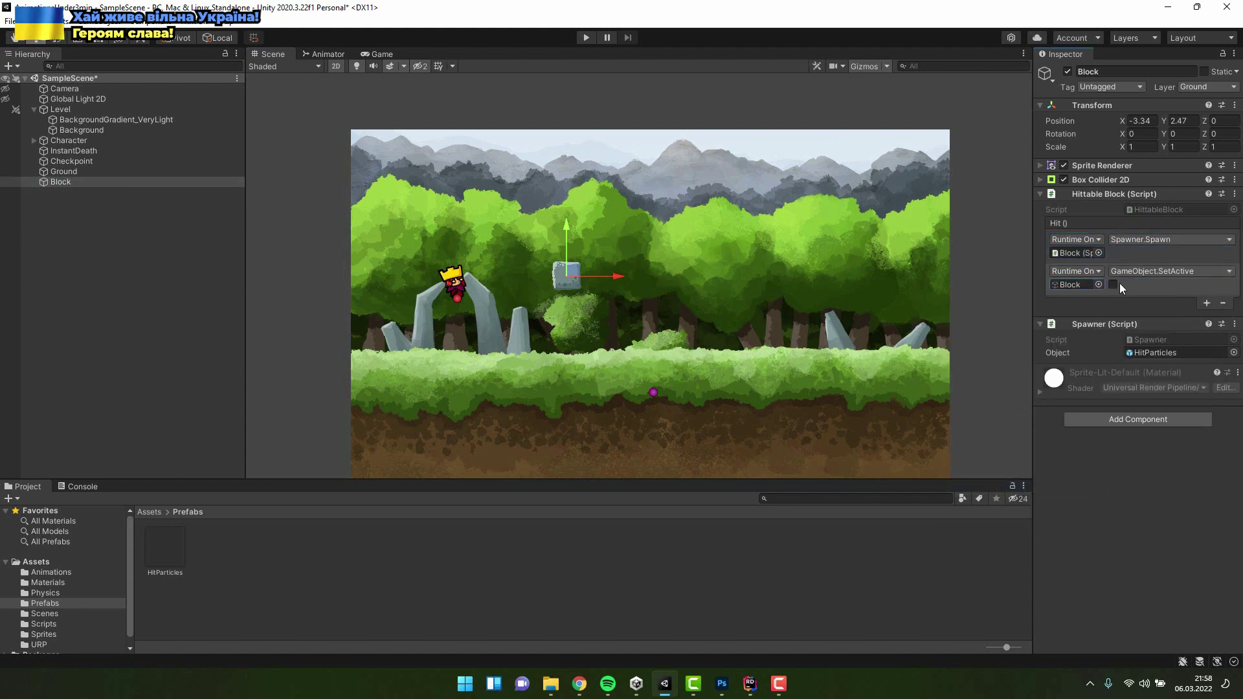
Play-test the scene by jumping into the block from below, and stop play mode.
left_click(585, 38)
key("space")
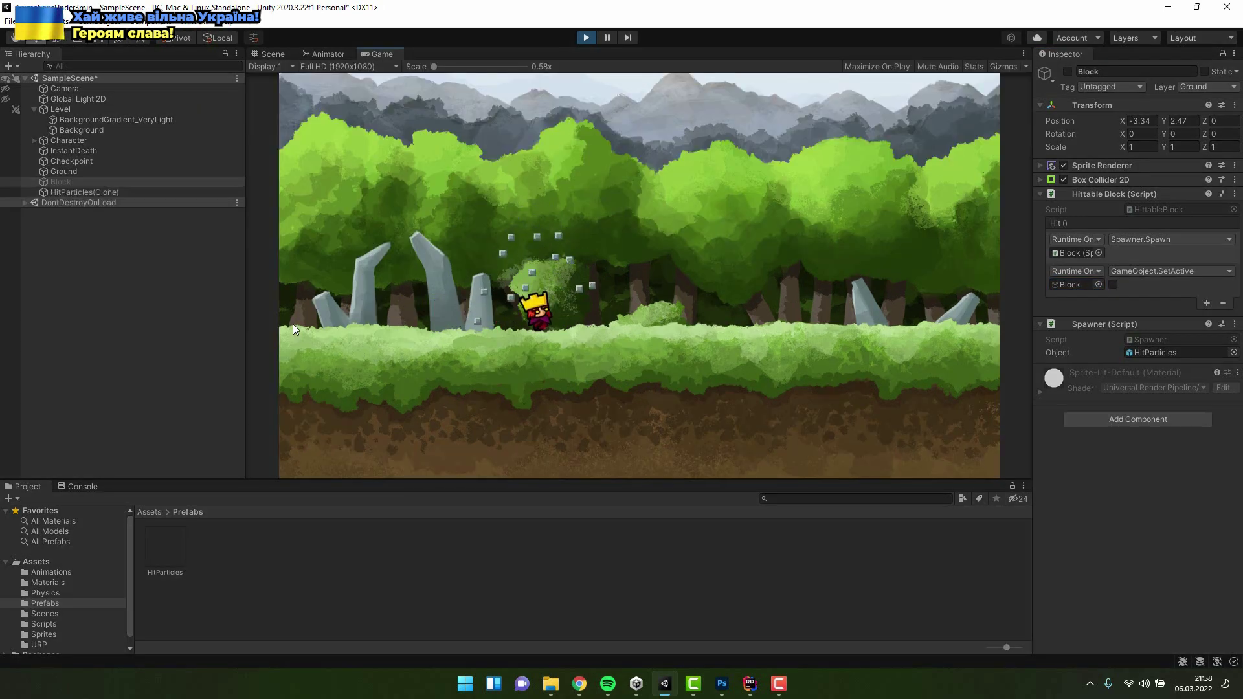
left_click(585, 37)
Save Block as a prefab in the Prefabs folder and place three more instances in a row to the right of the original.
left_click(84, 182)
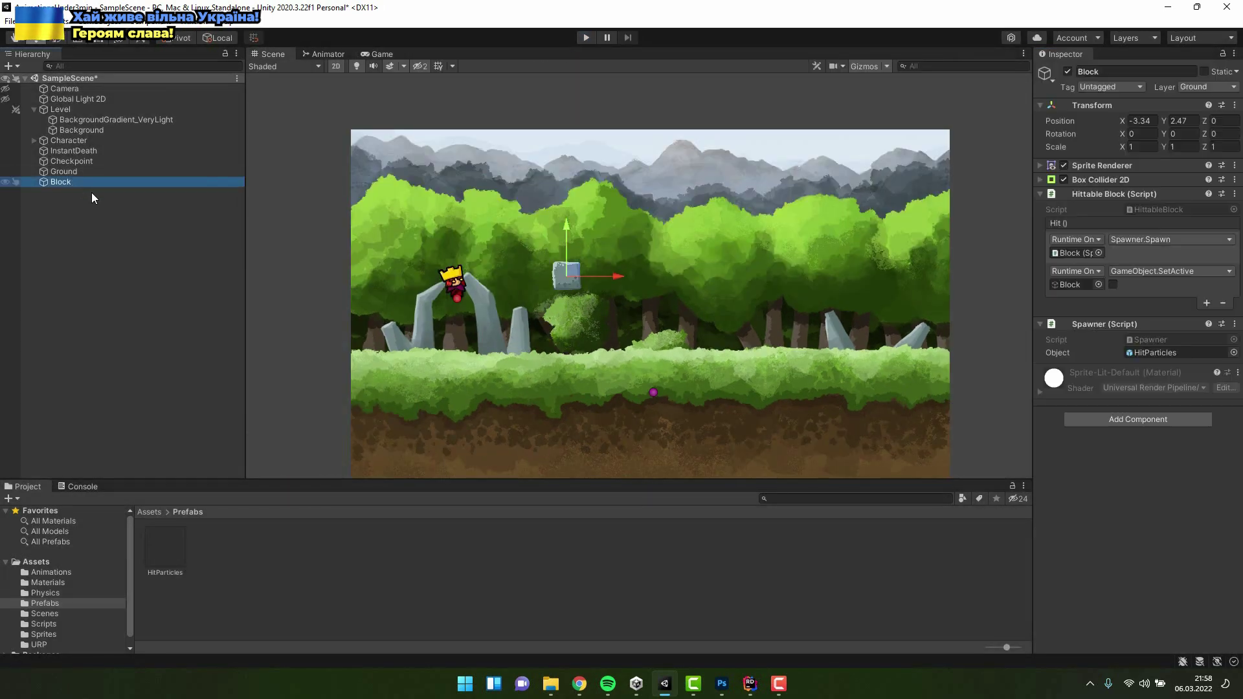
left_click_drag(231, 584, 228, 580)
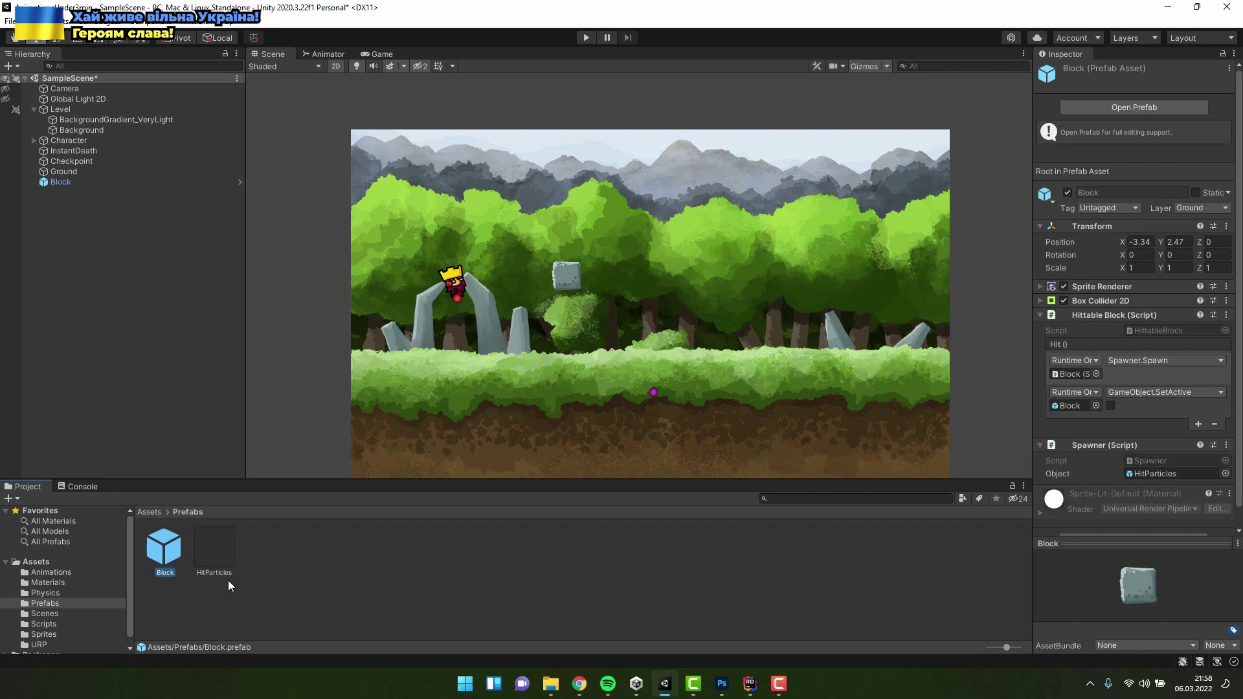
left_click_drag(639, 281, 691, 287)
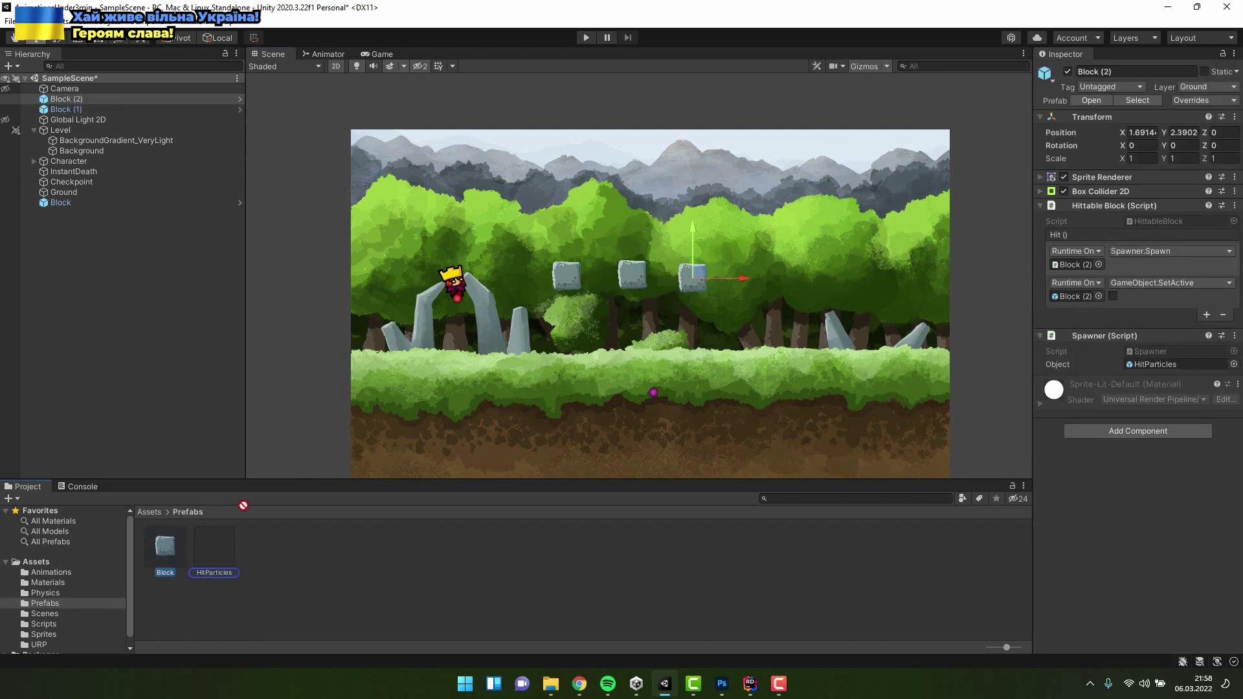
left_click_drag(767, 279, 762, 279)
Play-test the row of blocks by jumping the character over them and hitting the rightmost one from below.
left_click(586, 37)
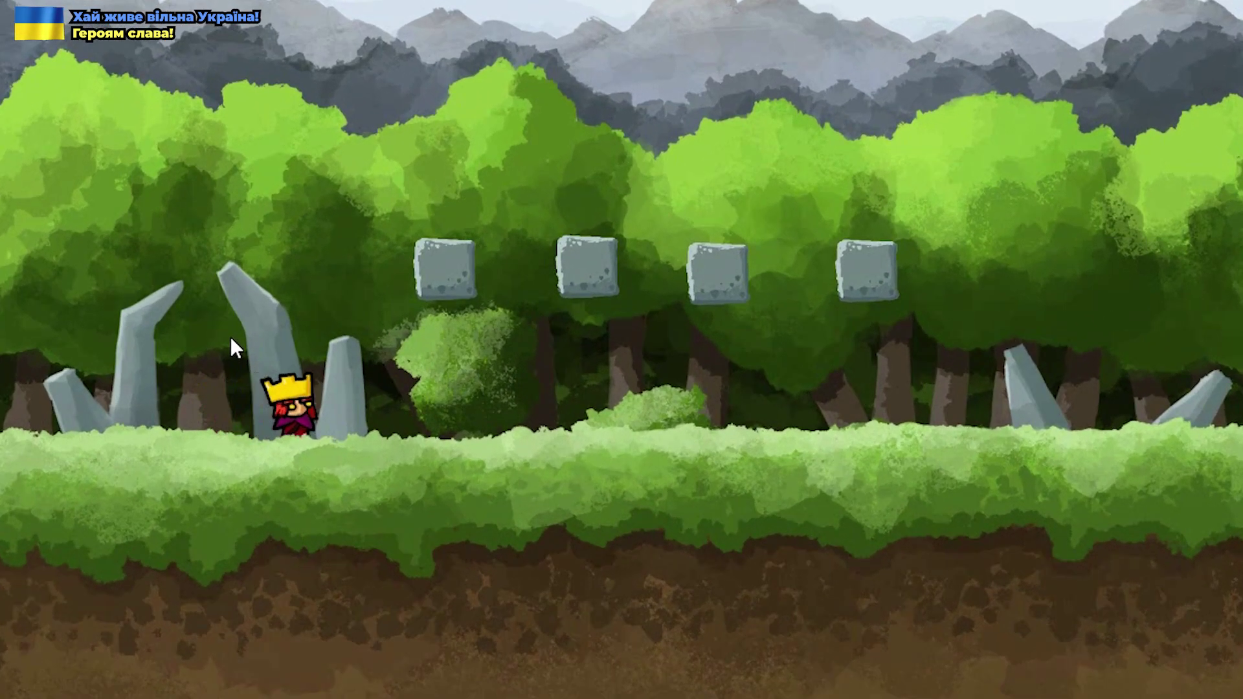
key("d")
key("space")
key("space")
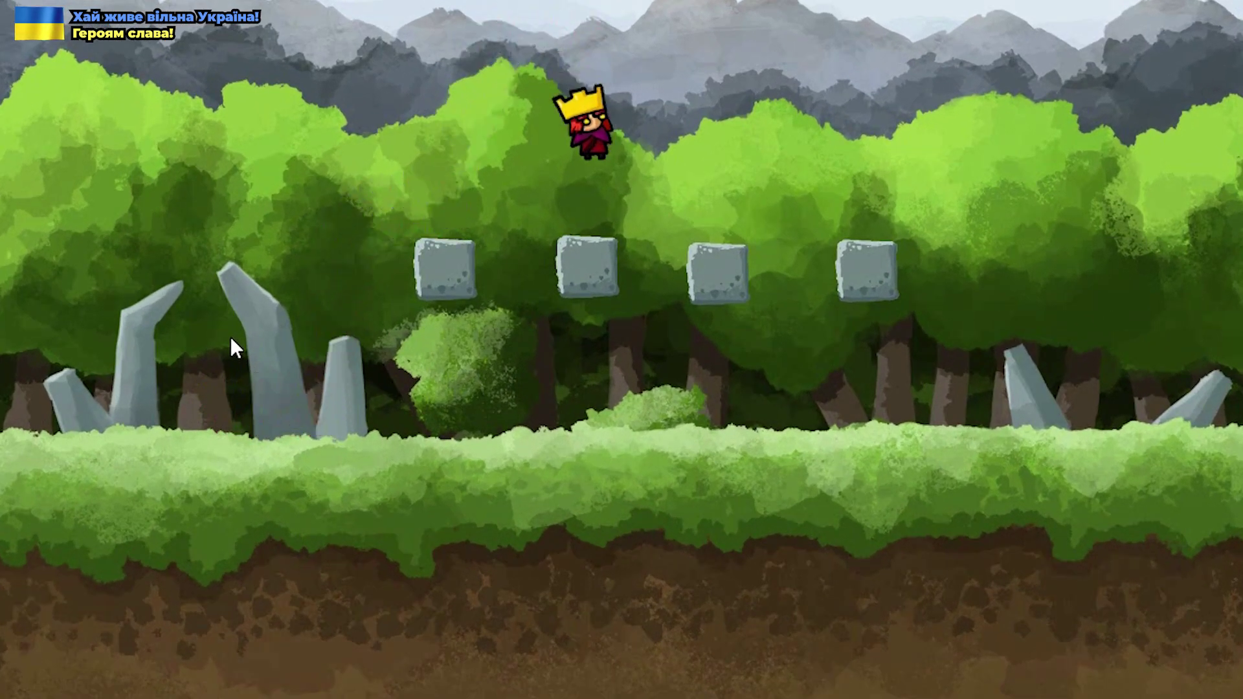
key("space")
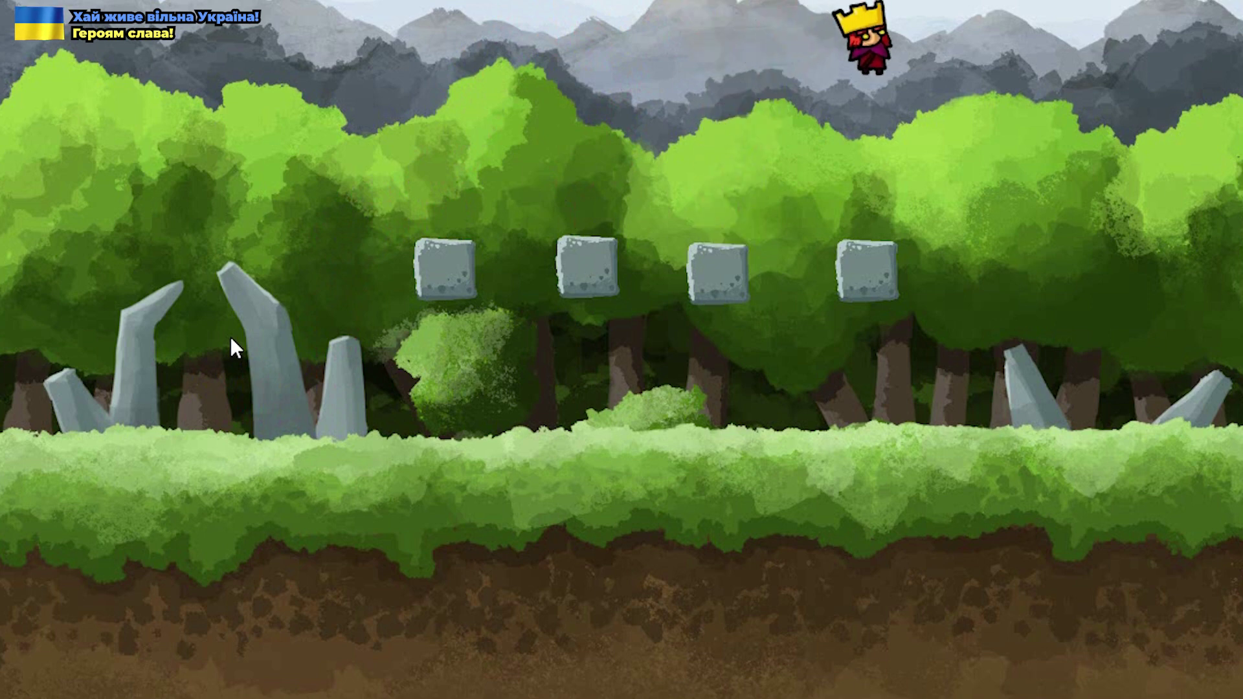
key("d")
key("a")
key("space")
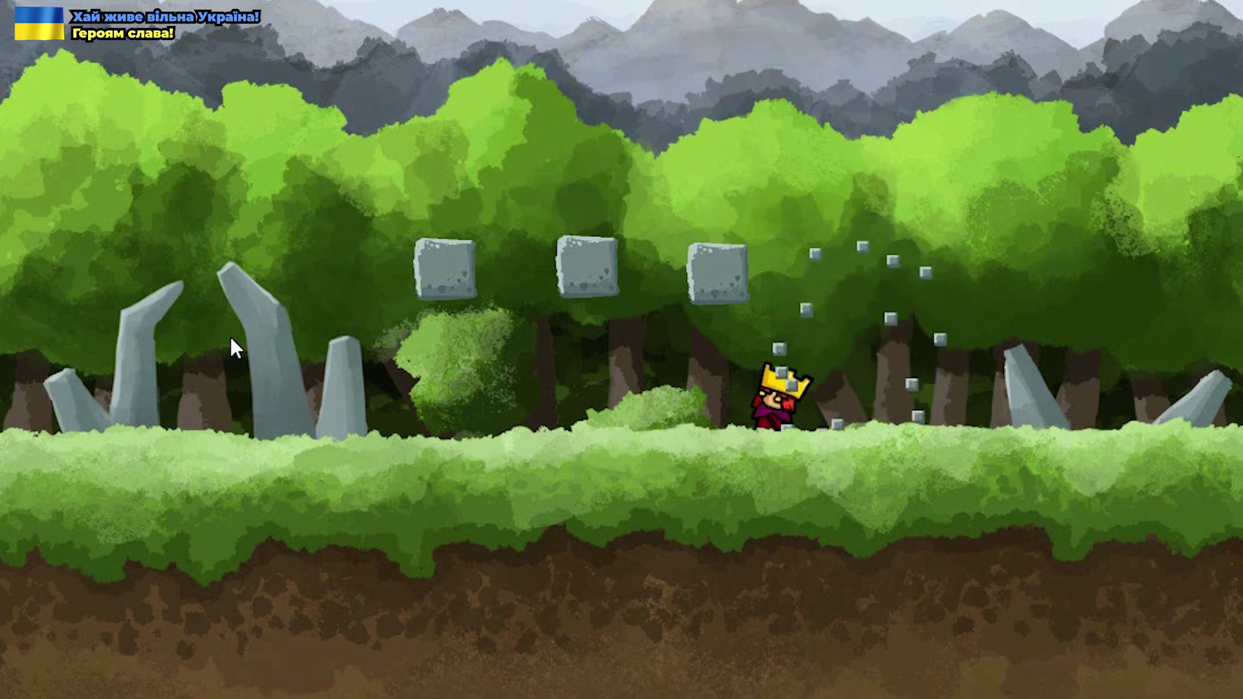